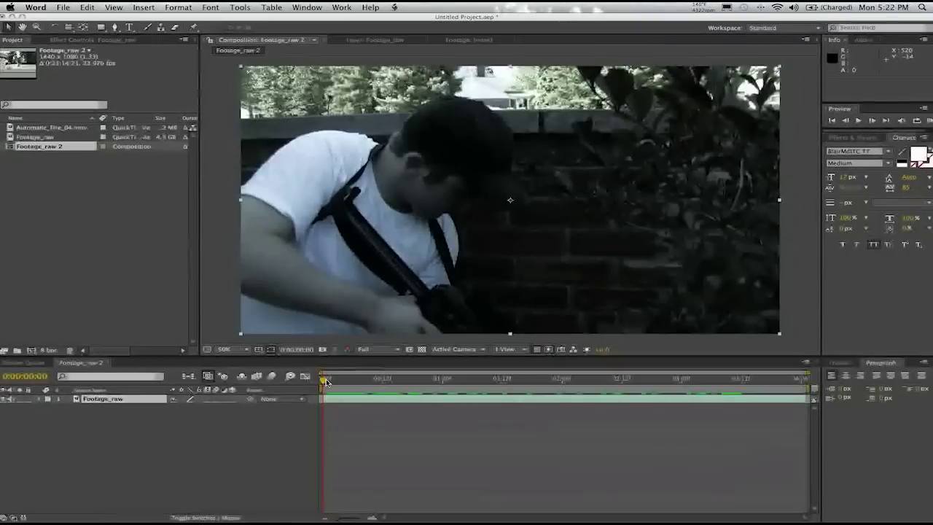
Step: Switch to After Effects and scrub Footage_raw to where the man crouches behind the wall
{"action": "left_click", "coordinate": [326, 382]}
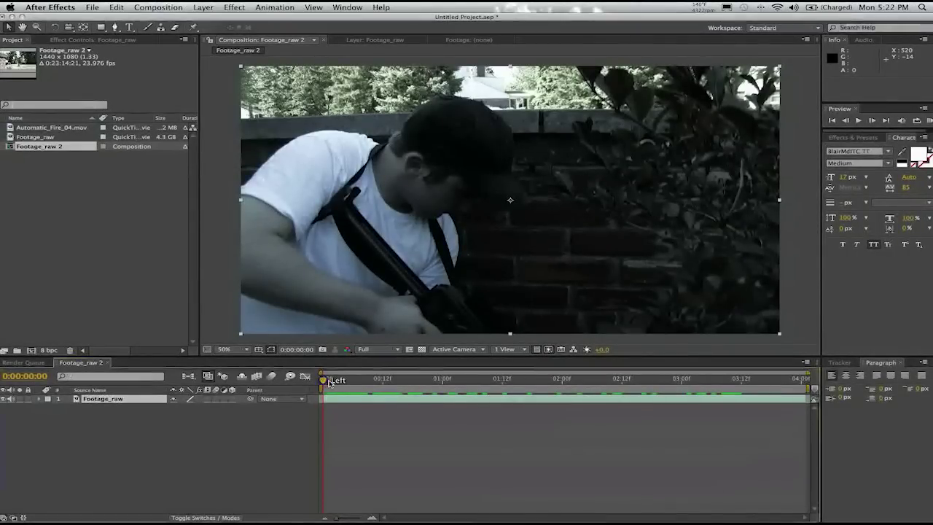
{"action": "left_click_drag", "start_coordinate": [326, 381], "coordinate": [471, 383]}
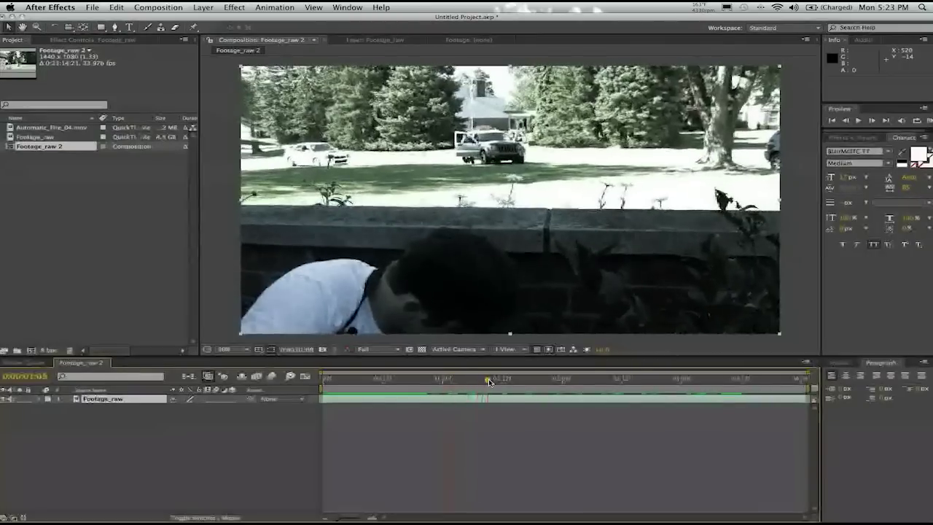
Step: Preview the footage from 0:00:02:00, then settle on 0:00:02:17 where the man aims the rifle
{"action": "left_click", "coordinate": [564, 380]}
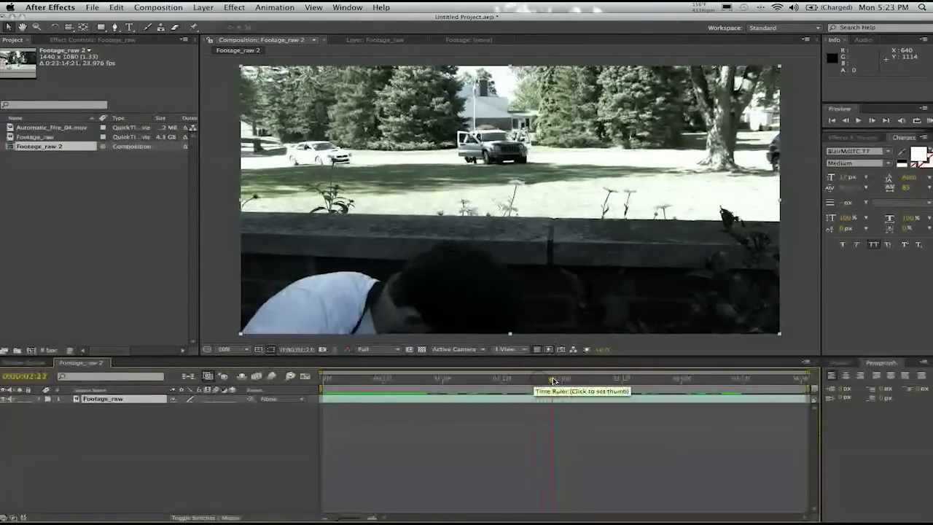
{"action": "key", "text": "space"}
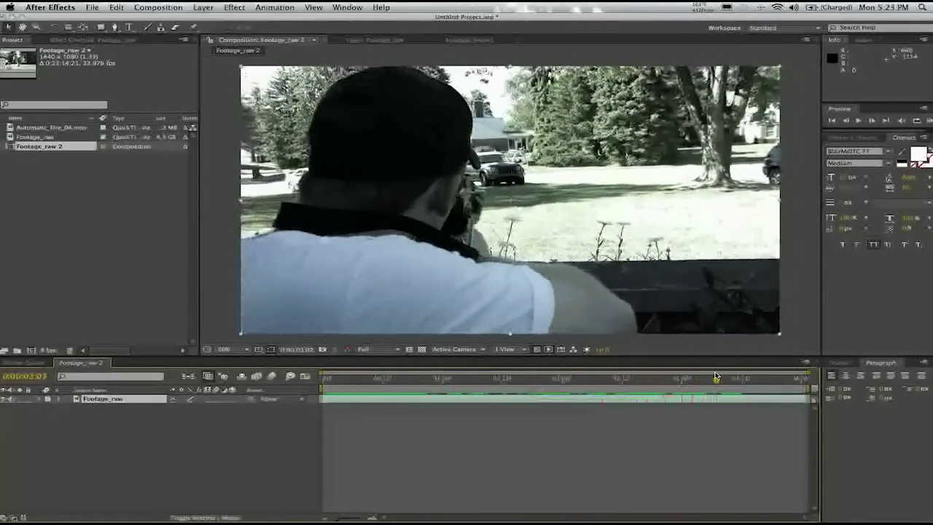
{"action": "left_click_drag", "start_coordinate": [699, 378], "coordinate": [647, 380]}
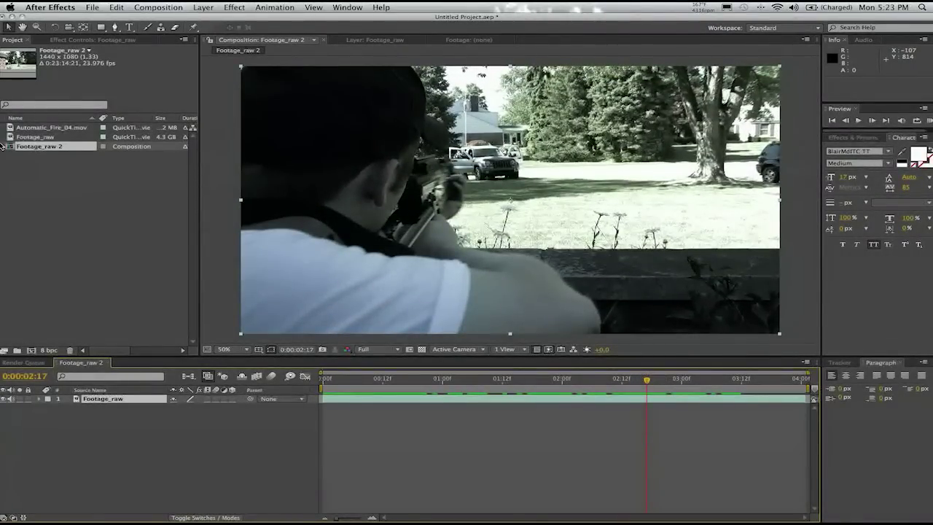
Step: Add Automatic_Fire_04.mov to the composition at 0:00:02:17 and enlarge its scale
{"action": "left_click_drag", "start_coordinate": [14, 126], "coordinate": [648, 399]}
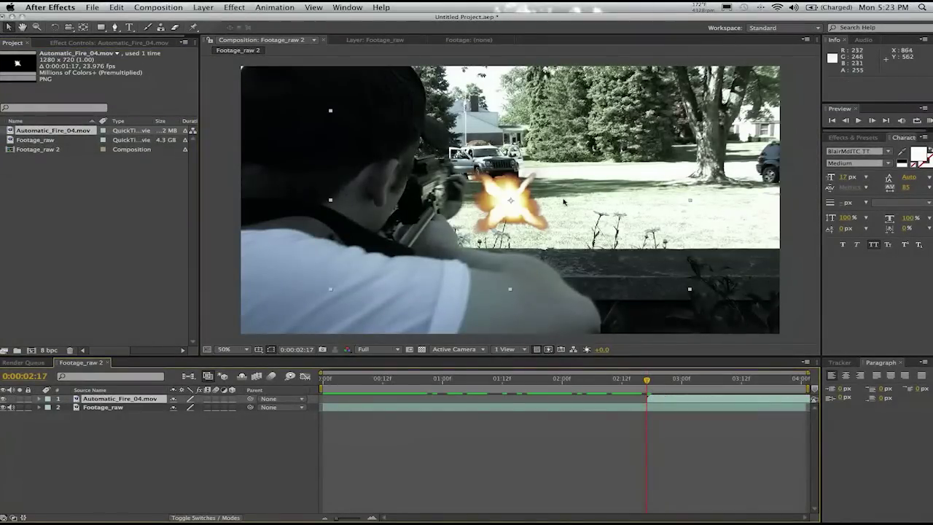
{"action": "key", "text": "s"}
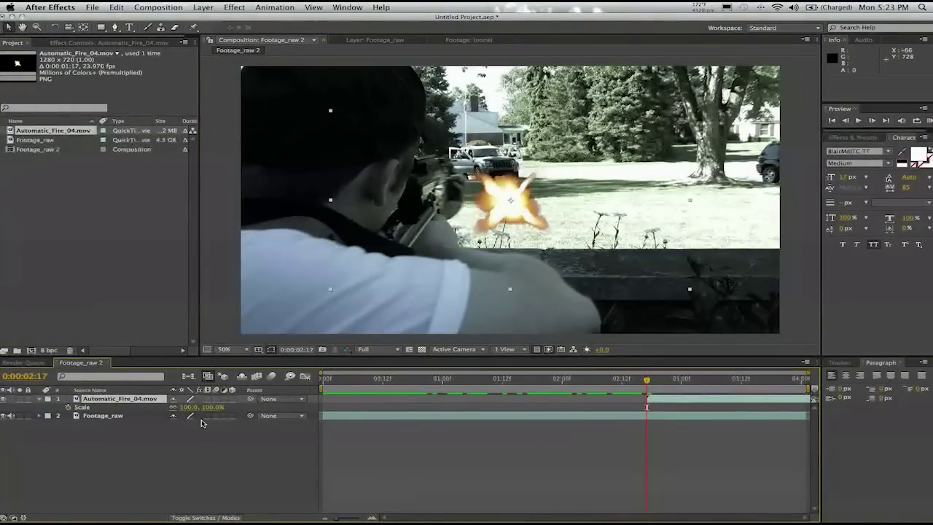
{"action": "left_click", "coordinate": [211, 406]}
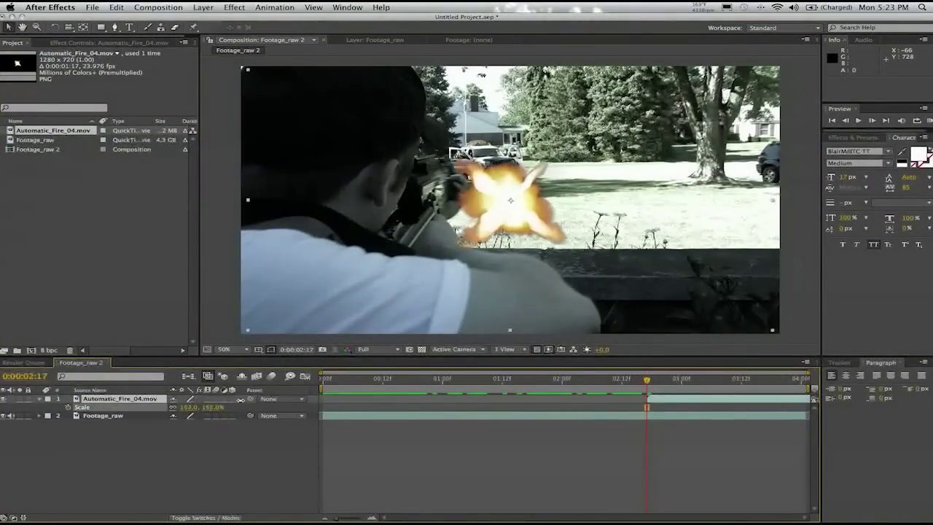
{"action": "left_click_drag", "start_coordinate": [241, 399], "coordinate": [253, 399]}
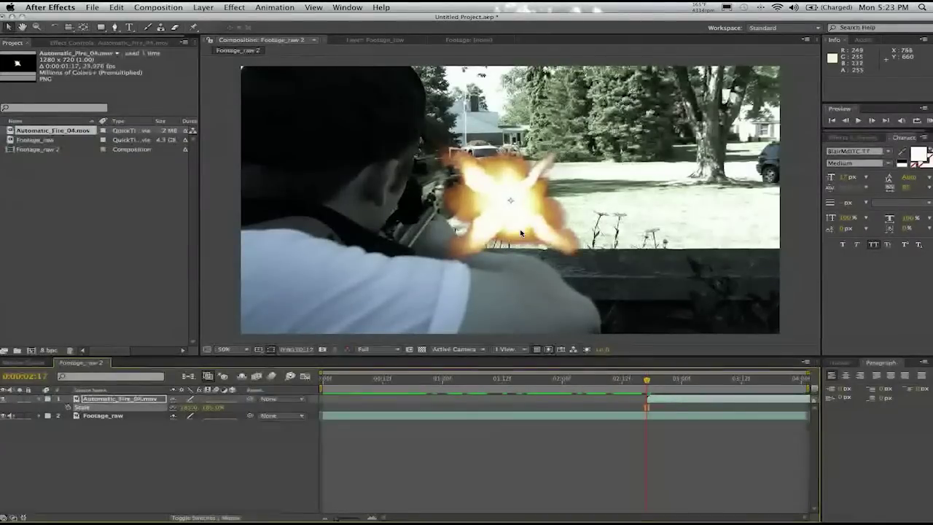
Step: Position the muzzle flash over the rifle barrel, fine-tuning its scale to 192%
{"action": "left_click_drag", "start_coordinate": [520, 233], "coordinate": [517, 210]}
{"action": "mouse_move", "coordinate": [653, 376]}
{"action": "left_mouse_down"}
{"action": "mouse_move", "coordinate": [748, 380]}
{"action": "mouse_move", "coordinate": [647, 387]}
{"action": "left_mouse_up"}
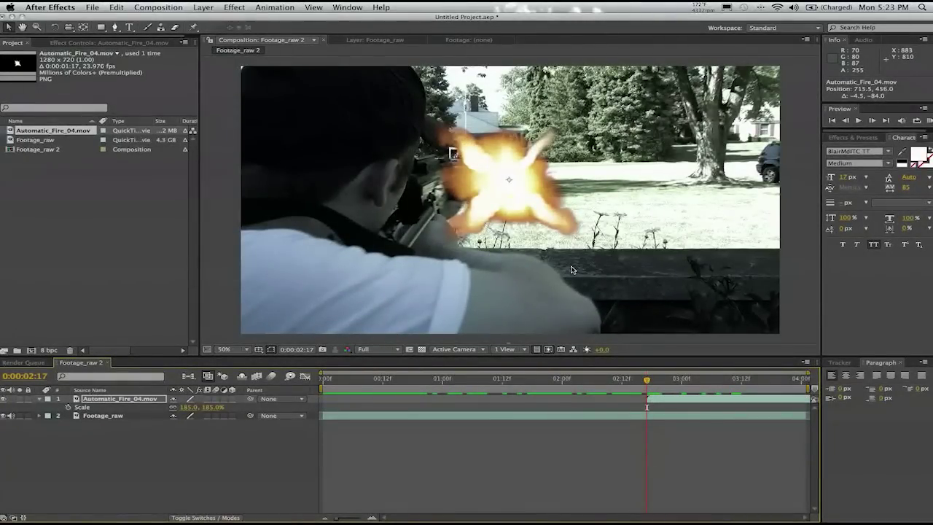
{"action": "left_click_drag", "start_coordinate": [514, 202], "coordinate": [464, 194]}
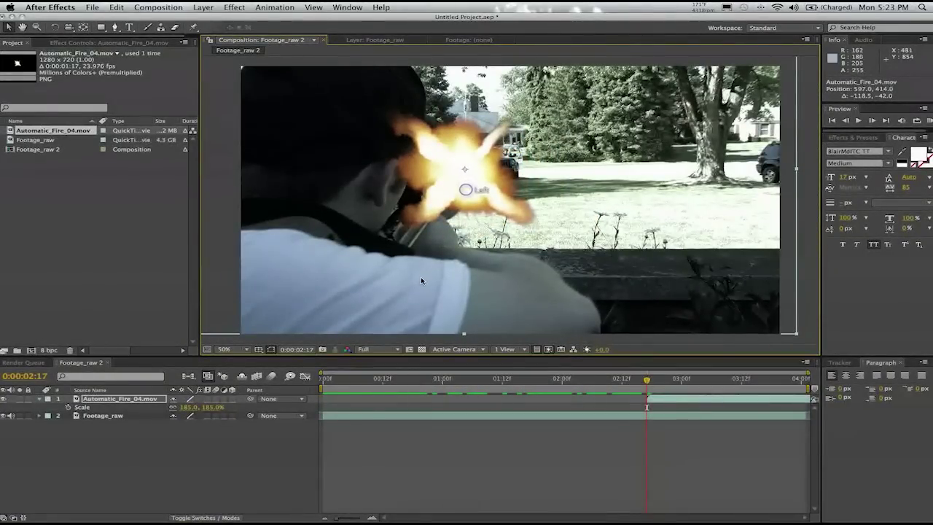
{"action": "key", "text": "s"}
{"action": "key", "text": "s"}
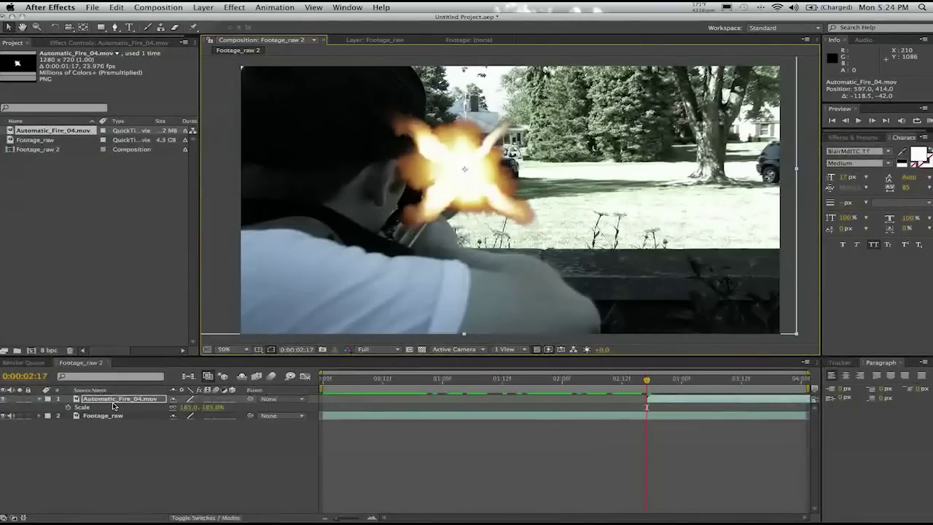
{"action": "left_click_drag", "start_coordinate": [206, 406], "coordinate": [252, 406]}
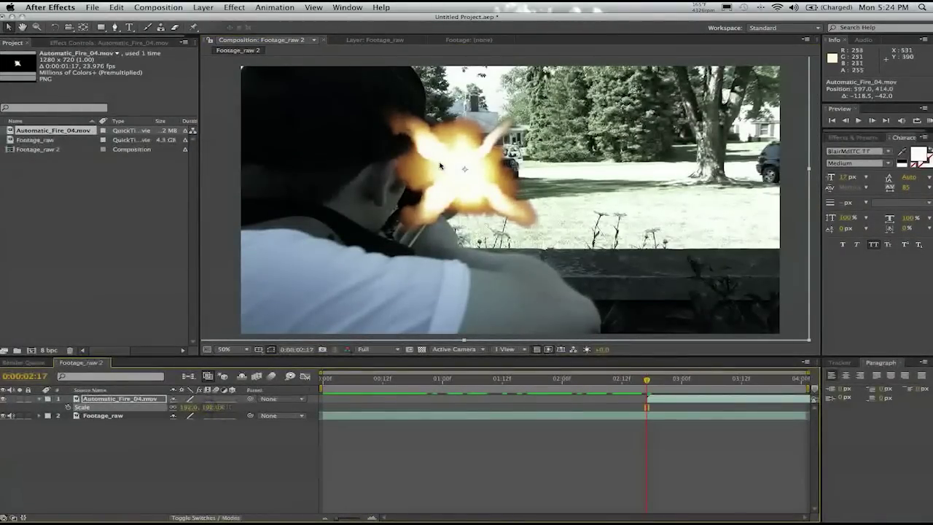
{"action": "left_click", "coordinate": [466, 187]}
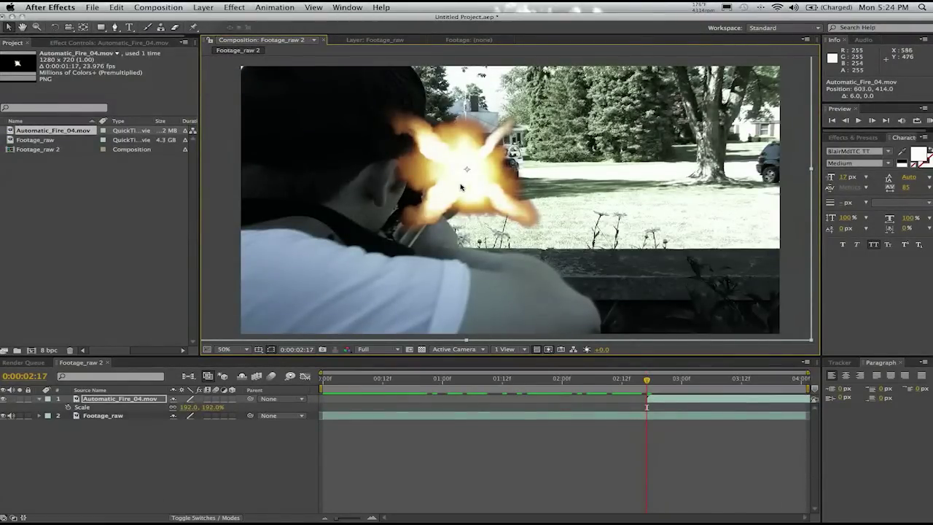
{"action": "left_click_drag", "start_coordinate": [461, 184], "coordinate": [462, 186]}
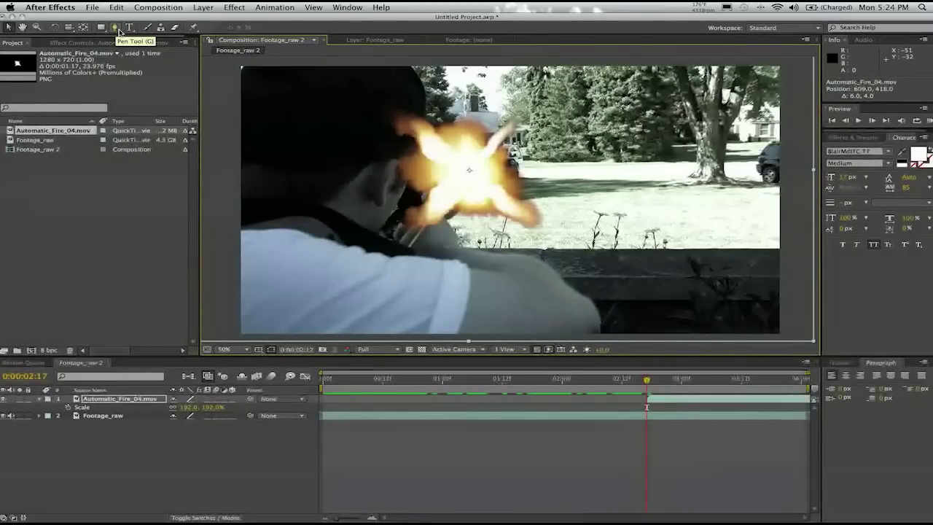
Step: Select the Pen tool, hide the muzzle flash layer, and zoom the timeline in
{"action": "left_click", "coordinate": [115, 27]}
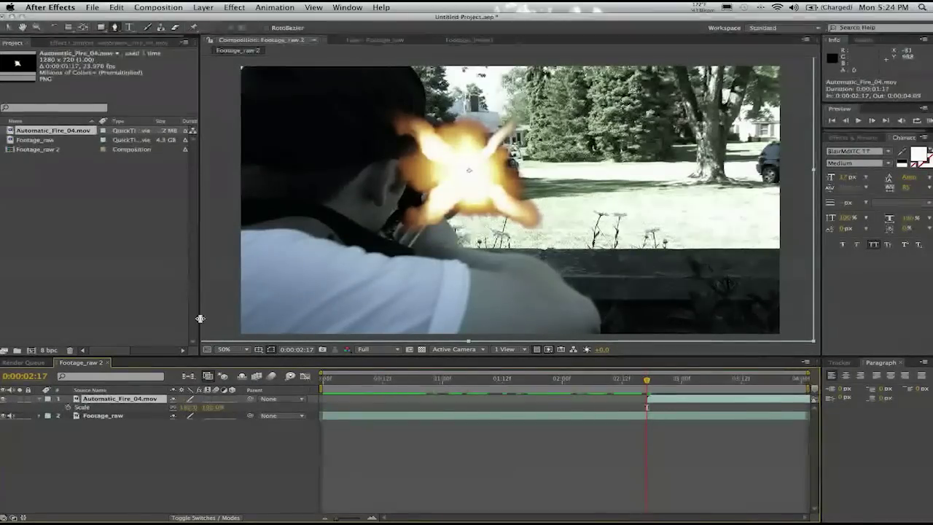
{"action": "left_click", "coordinate": [6, 399]}
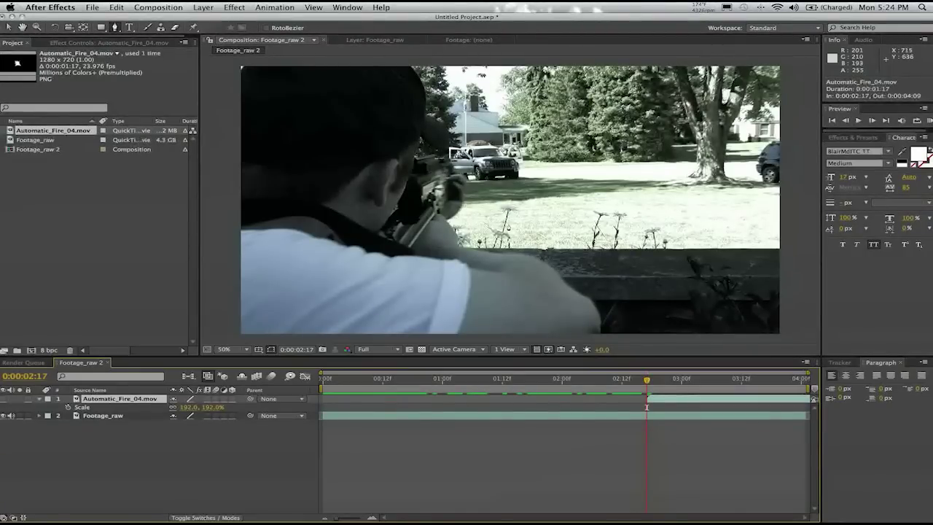
{"action": "key", "text": "equal"}
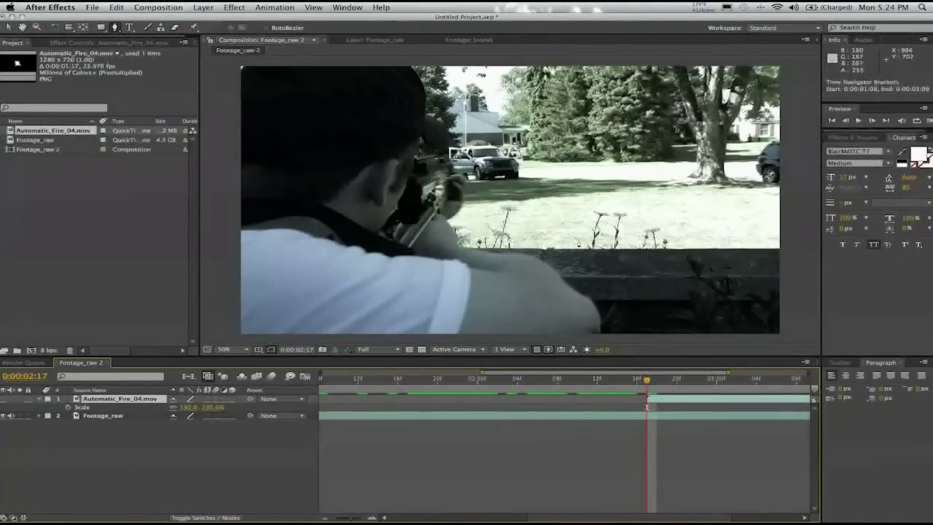
Step: Zoom in and start a RotoBezier mask along the rifle's top edge and the shooter's head
{"action": "scroll", "coordinate": [441, 189], "scroll_direction": "up", "scroll_amount": 2}
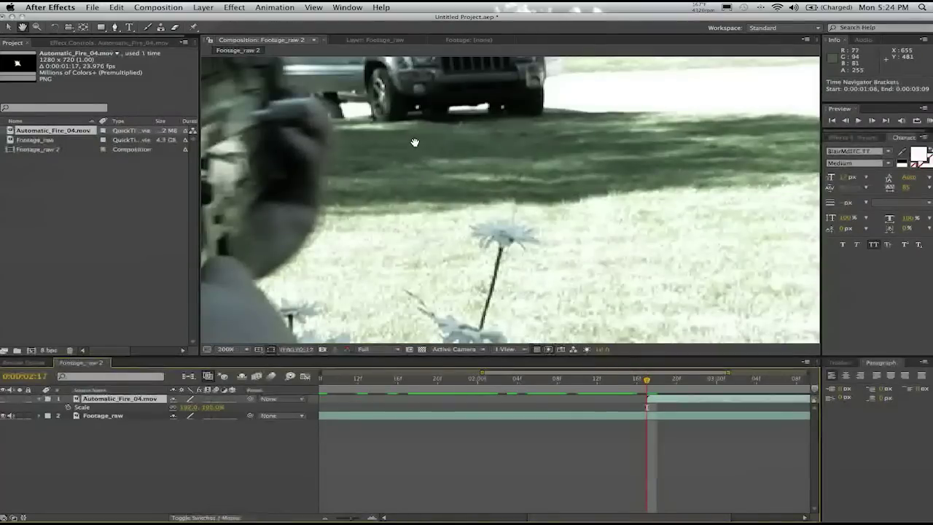
{"action": "left_click_drag", "start_coordinate": [414, 142], "coordinate": [593, 215]}
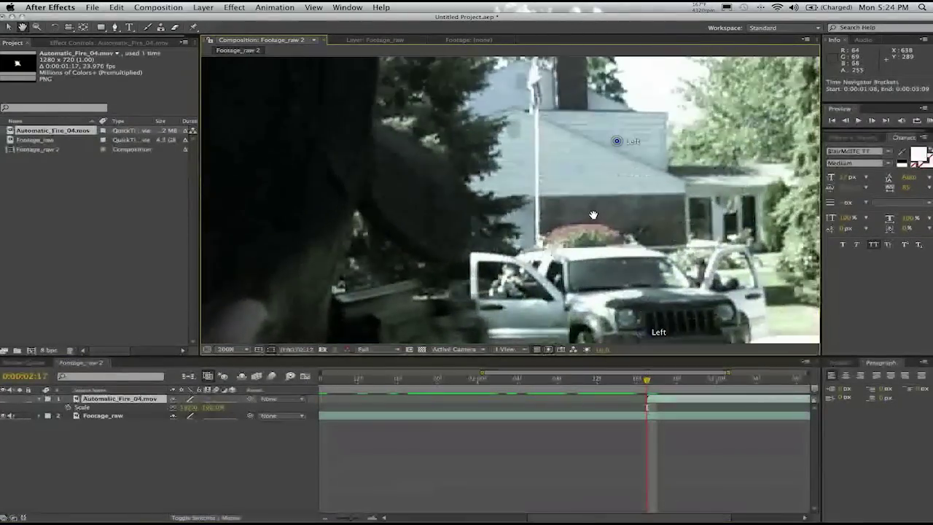
{"action": "key", "text": "g"}
{"action": "left_click", "coordinate": [378, 73]}
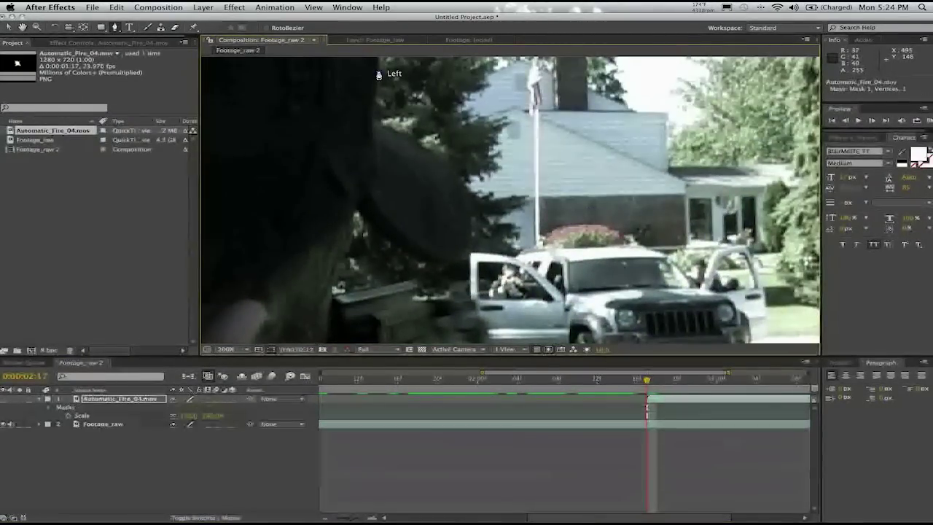
{"action": "left_click", "coordinate": [373, 120]}
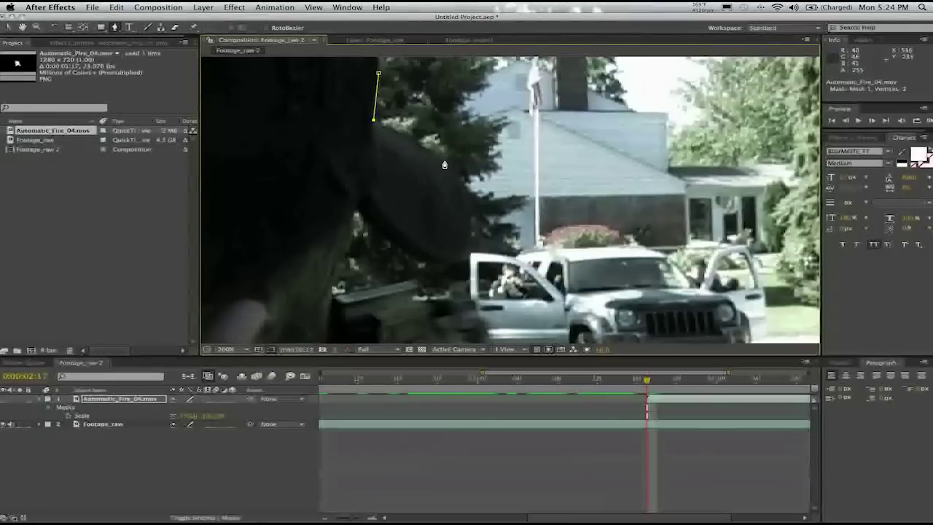
{"action": "left_click", "coordinate": [458, 176]}
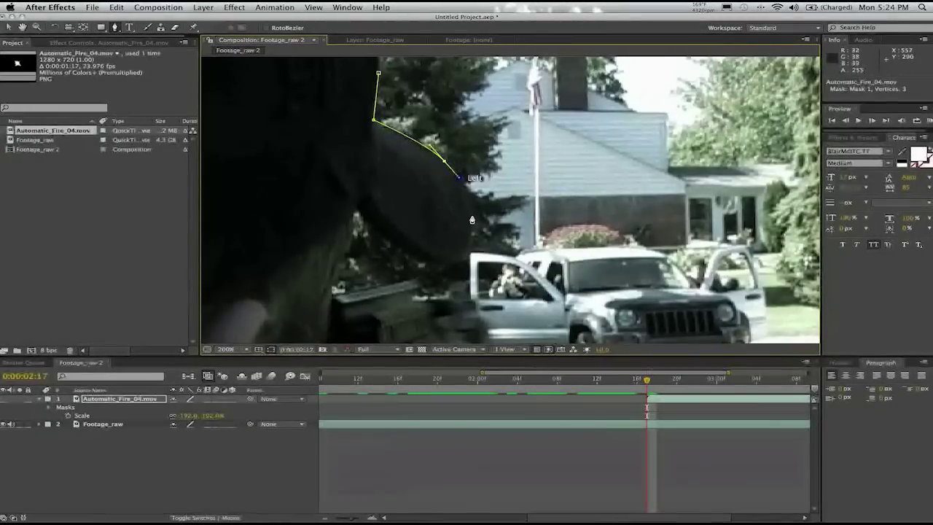
{"action": "left_click", "coordinate": [472, 220]}
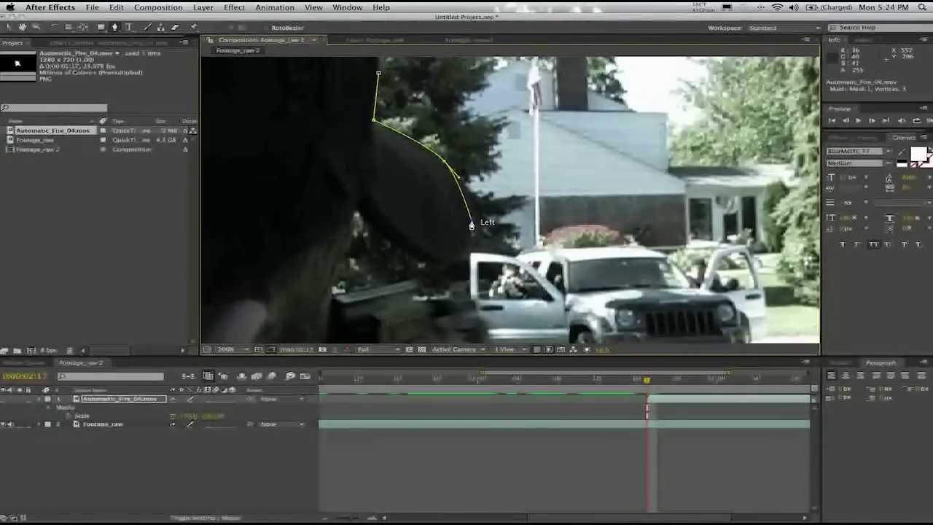
{"action": "left_click", "coordinate": [455, 258]}
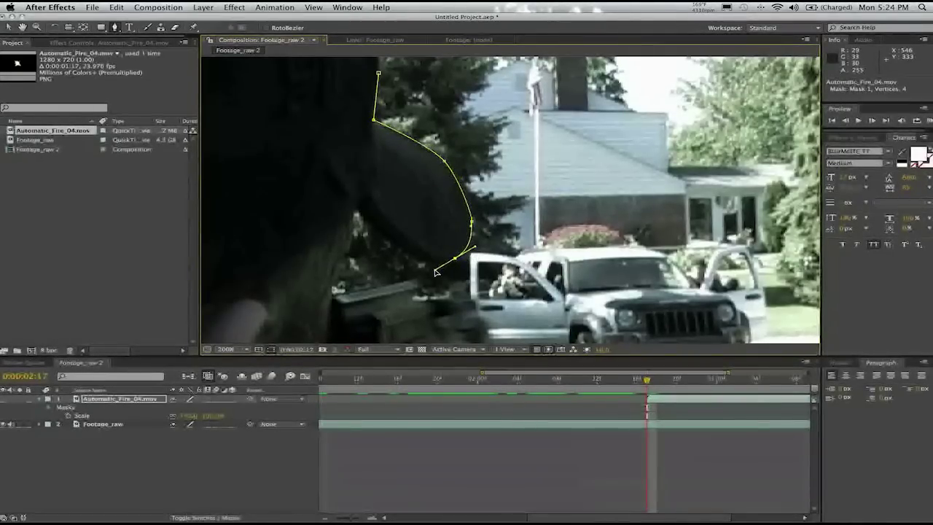
{"action": "left_click", "coordinate": [434, 271]}
{"action": "left_click", "coordinate": [388, 243]}
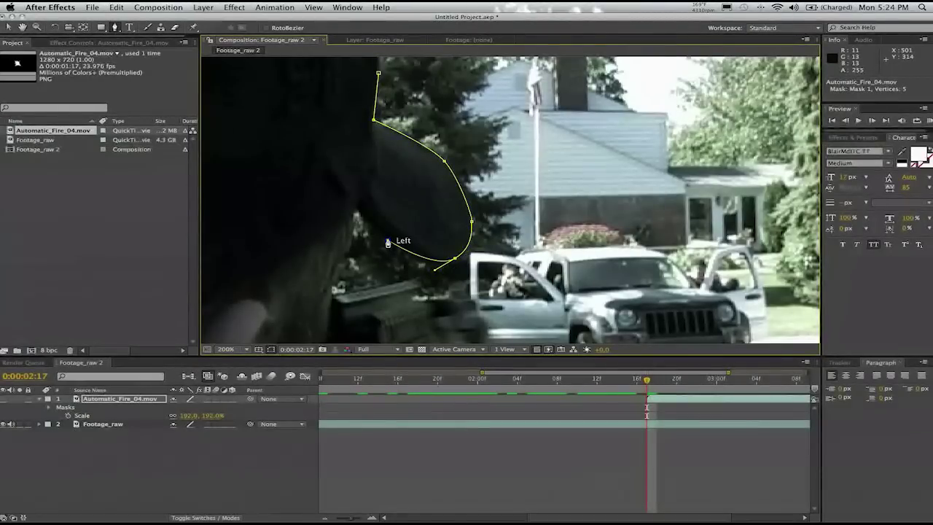
{"action": "left_click", "coordinate": [384, 238]}
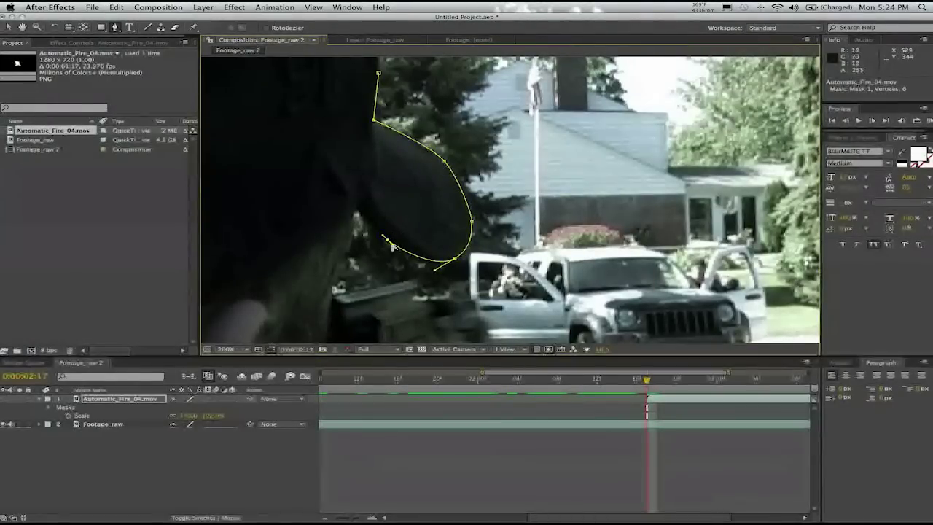
{"action": "left_click", "coordinate": [357, 211]}
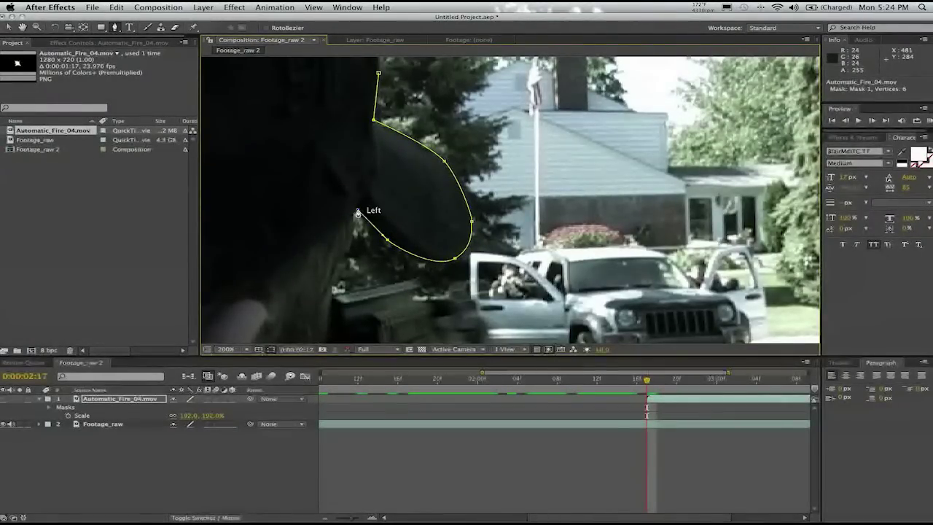
{"action": "left_click", "coordinate": [356, 202]}
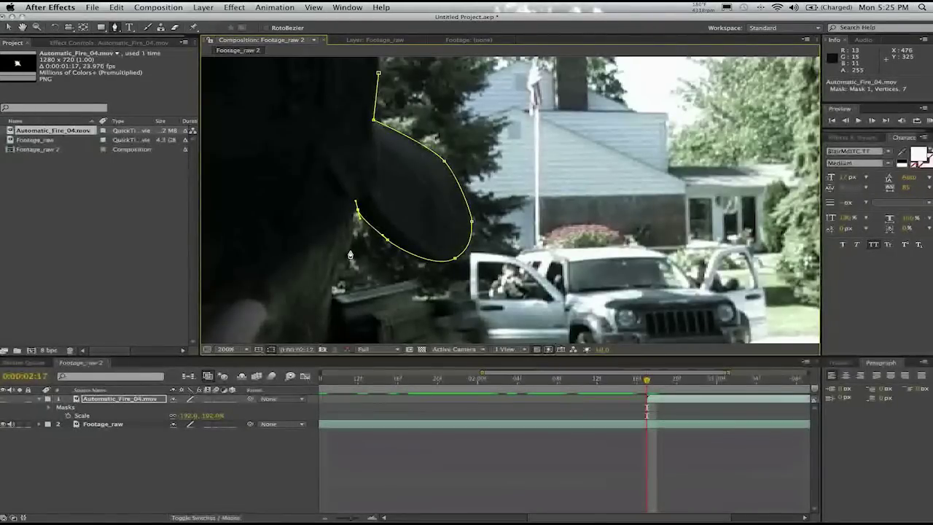
{"action": "left_click", "coordinate": [351, 255]}
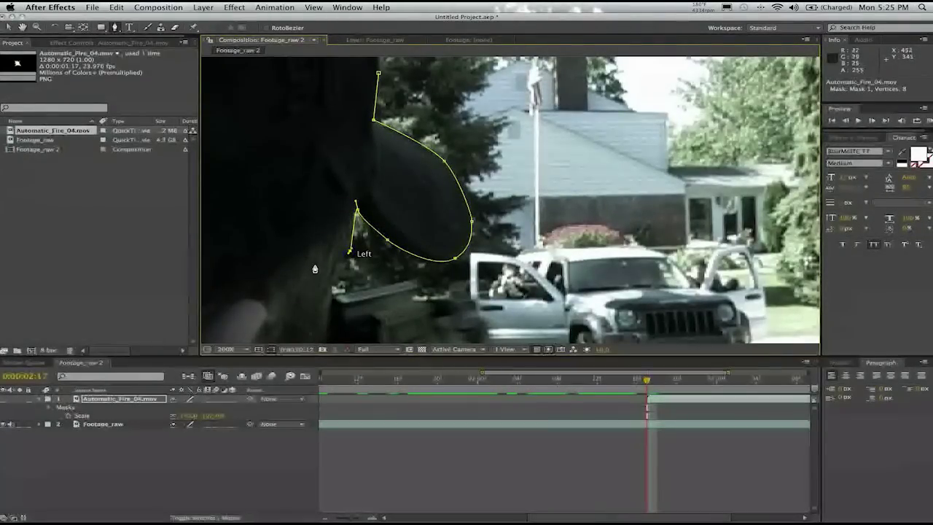
Step: Continue the mask along the rifle's top, around the sight and down its front
{"action": "scroll", "coordinate": [315, 269], "scroll_direction": "down", "scroll_amount": 3}
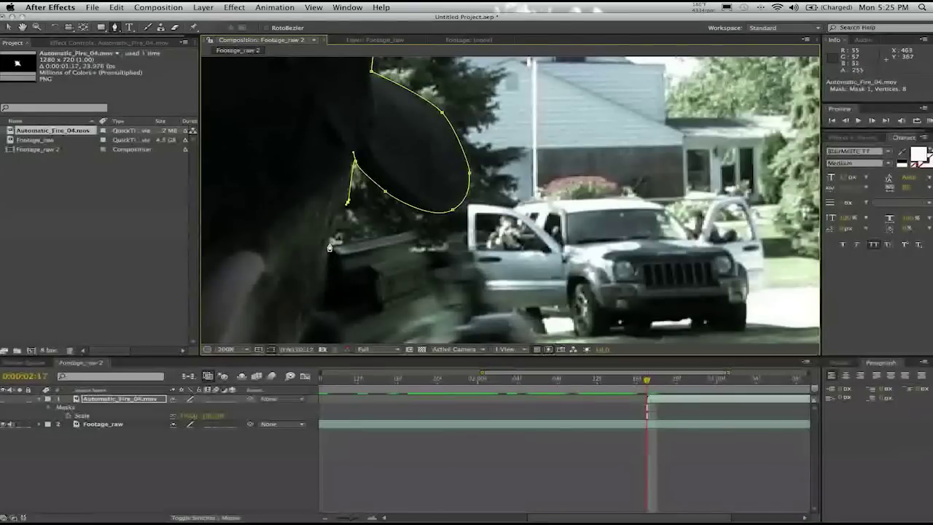
{"action": "left_click", "coordinate": [331, 243]}
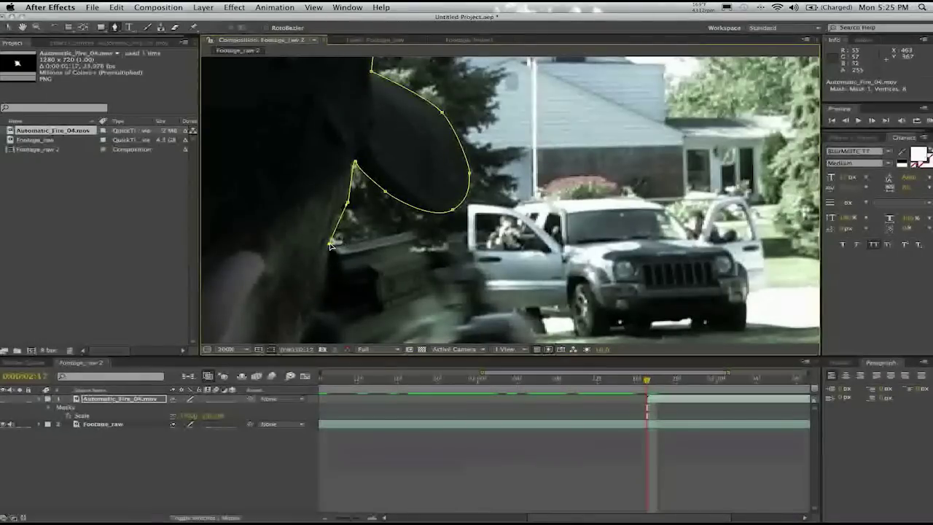
{"action": "left_click", "coordinate": [409, 231]}
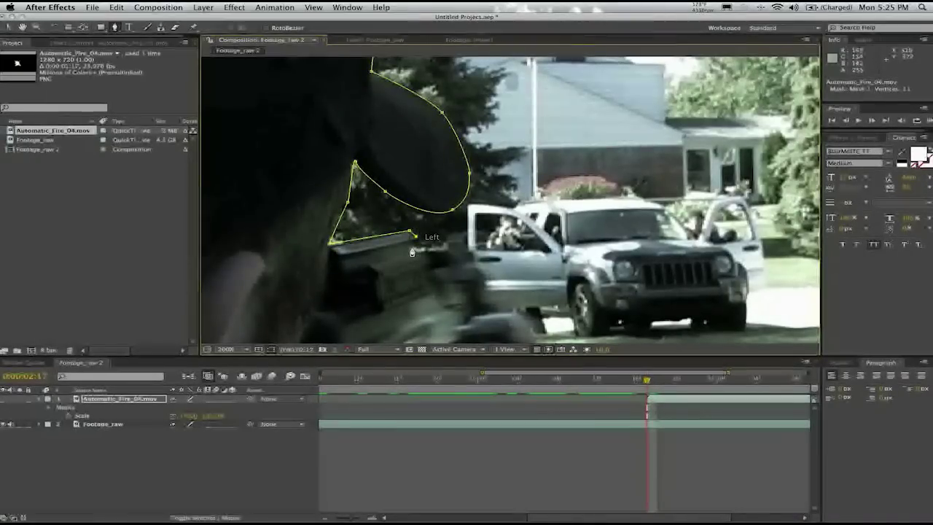
{"action": "left_click", "coordinate": [412, 250]}
{"action": "left_click", "coordinate": [444, 249]}
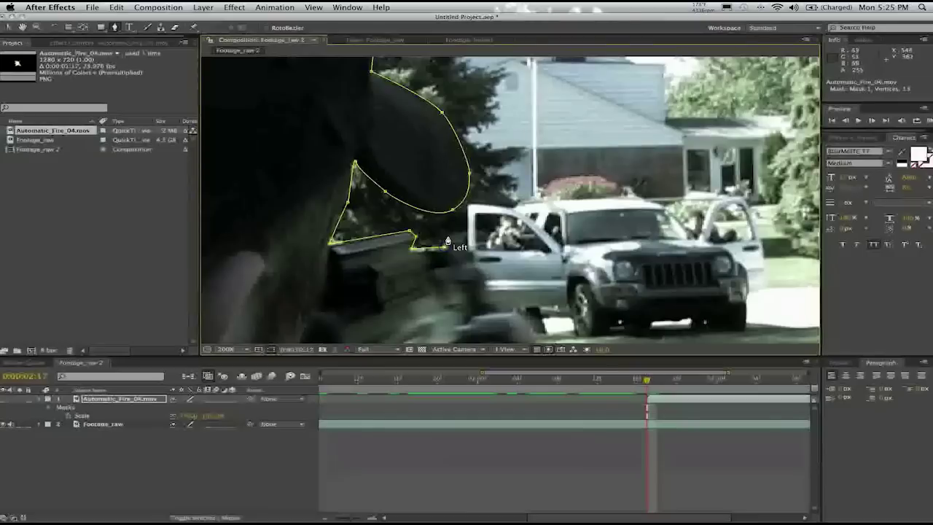
{"action": "left_click", "coordinate": [450, 235]}
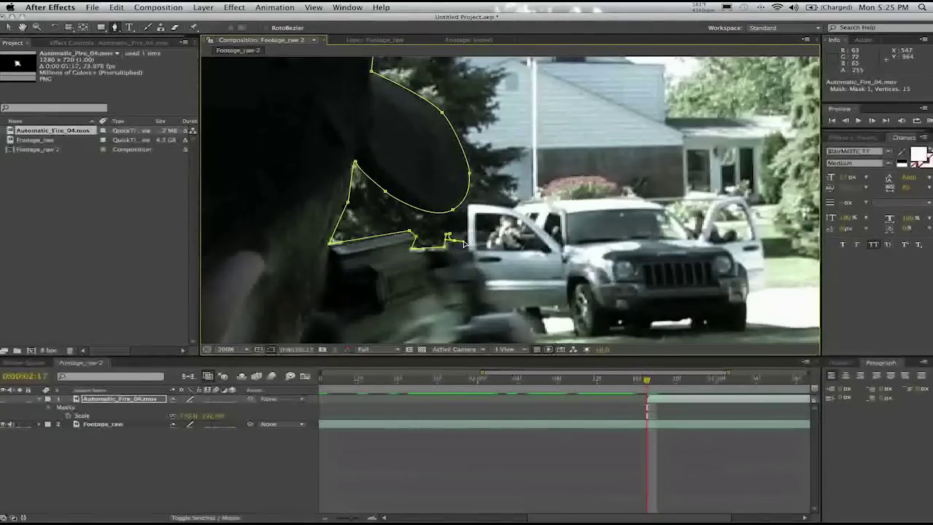
{"action": "left_click", "coordinate": [463, 241]}
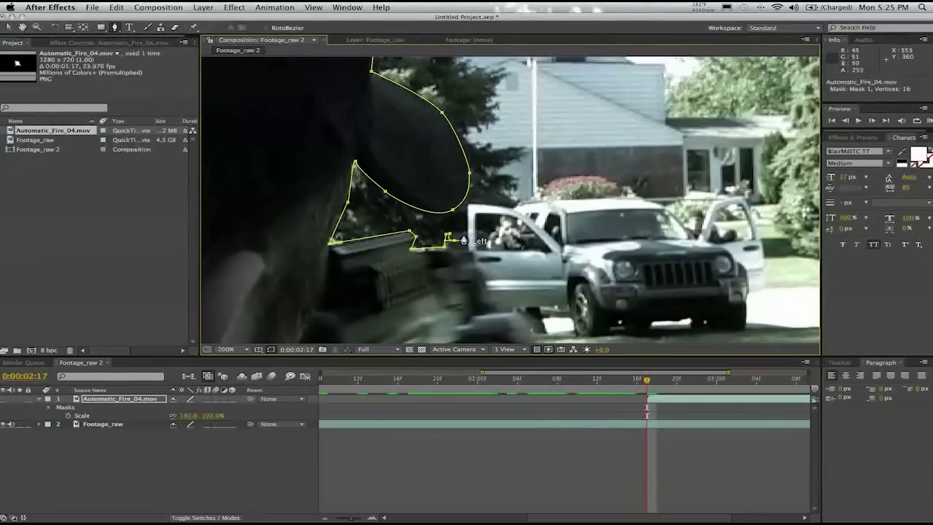
{"action": "left_click", "coordinate": [463, 237]}
{"action": "left_click", "coordinate": [466, 234]}
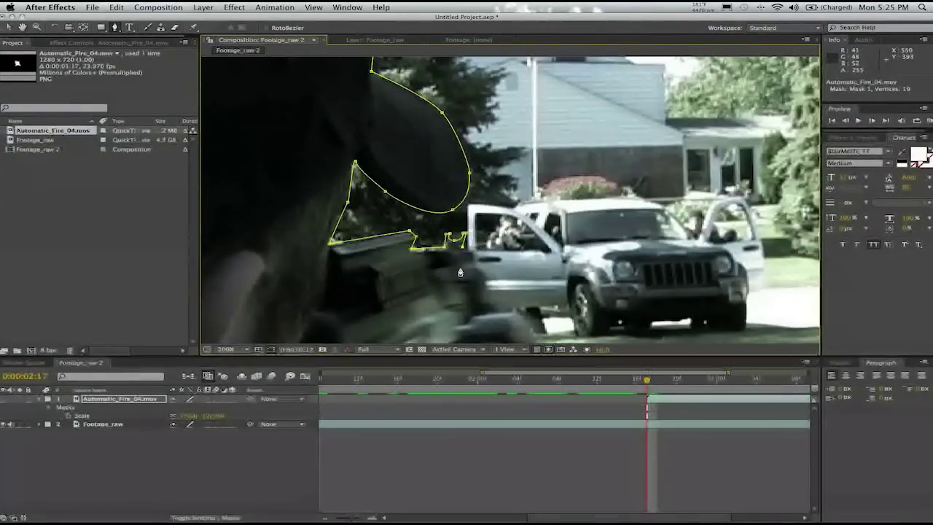
{"action": "left_click", "coordinate": [461, 269]}
{"action": "left_click", "coordinate": [486, 286]}
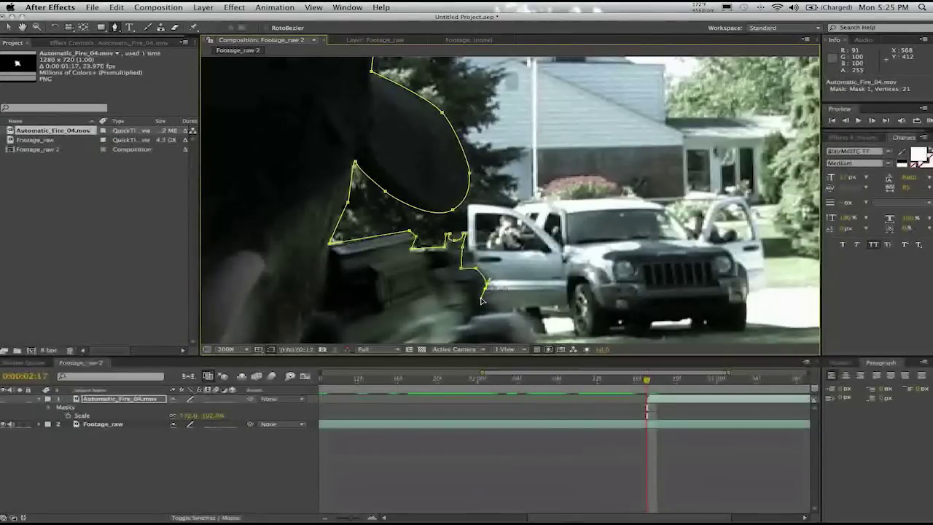
{"action": "left_click", "coordinate": [481, 307]}
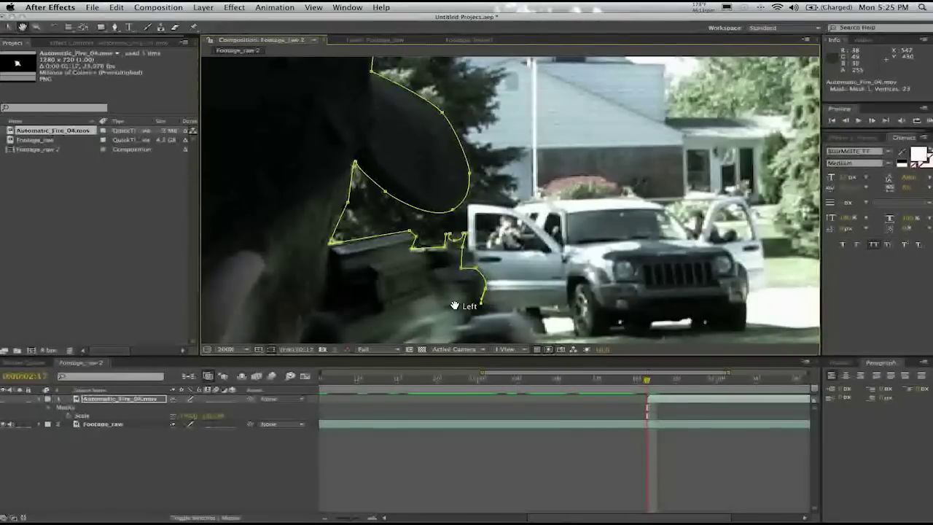
Step: Trace the mask around the front hand, adjusting the last point onto the hand edge
{"action": "left_click_drag", "start_coordinate": [456, 311], "coordinate": [454, 246]}
{"action": "left_click", "coordinate": [464, 245]}
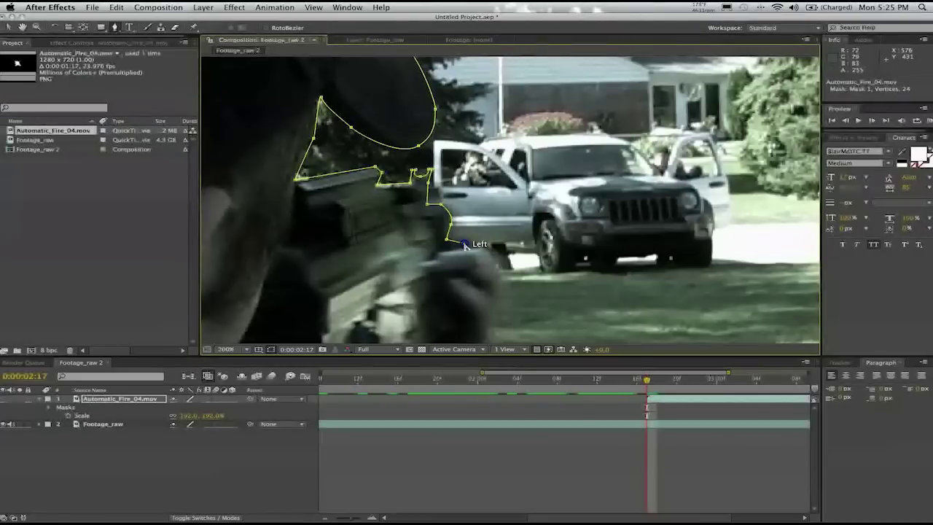
{"action": "left_click", "coordinate": [489, 253]}
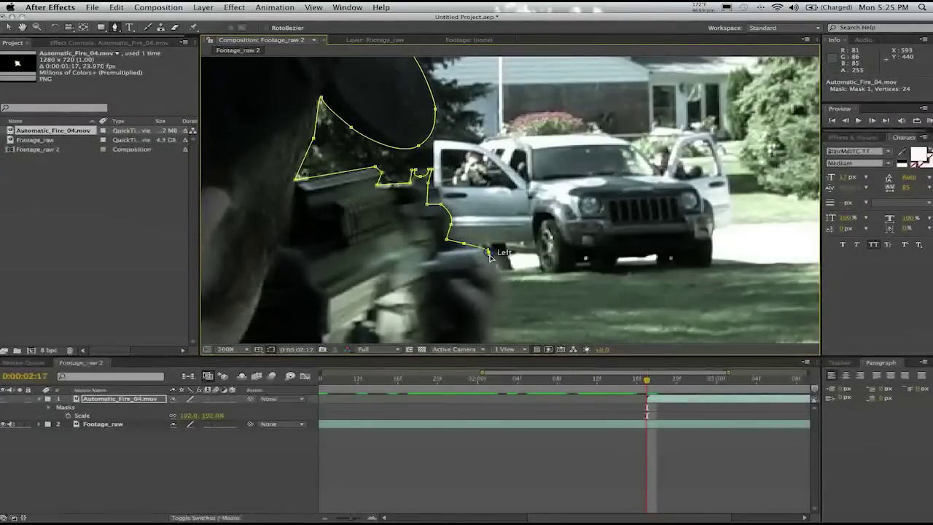
{"action": "left_click", "coordinate": [471, 306]}
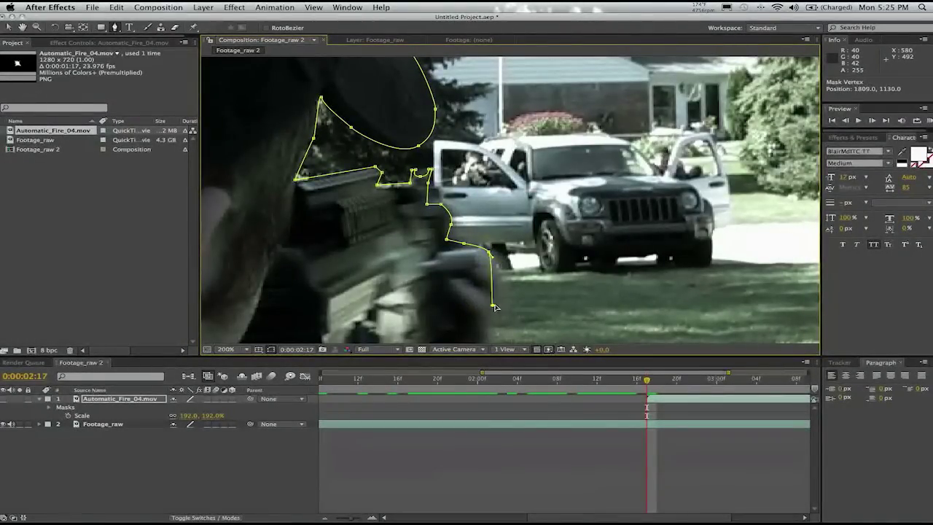
{"action": "left_click_drag", "start_coordinate": [494, 307], "coordinate": [502, 282]}
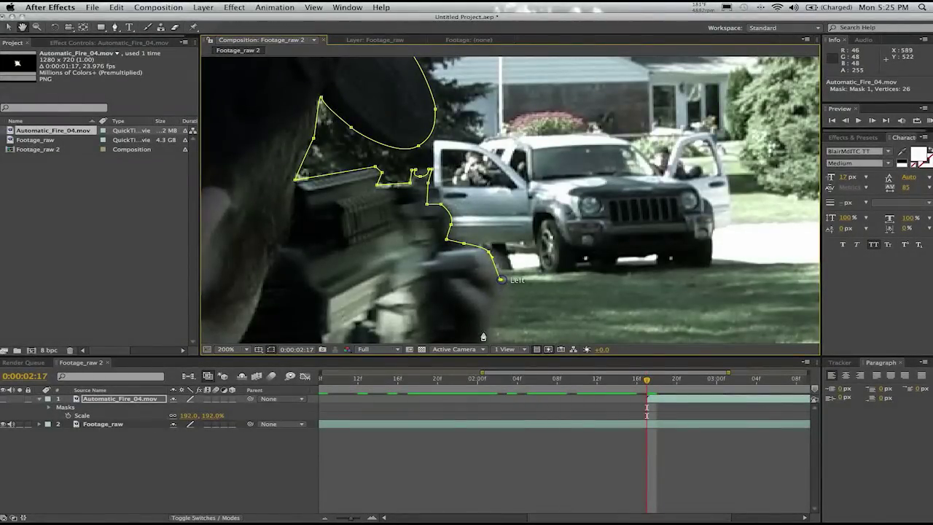
{"action": "left_click_drag", "start_coordinate": [483, 336], "coordinate": [480, 250]}
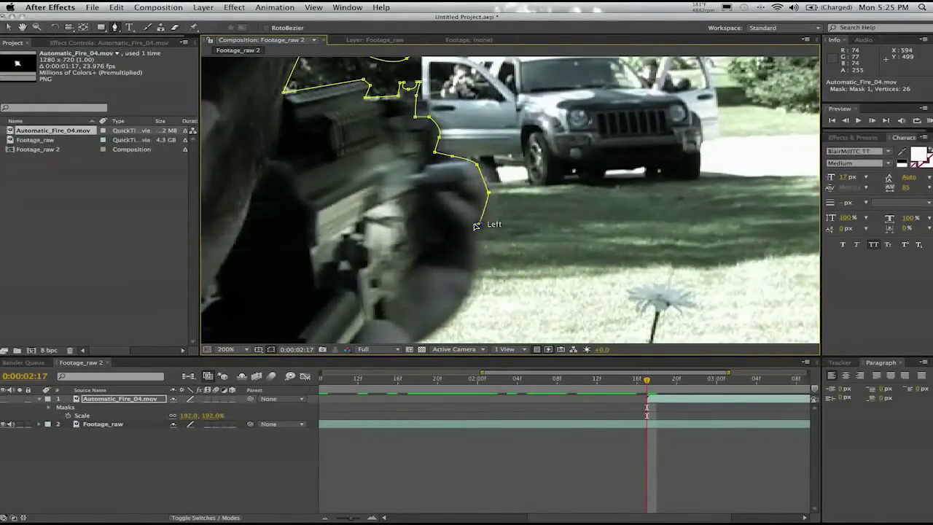
{"action": "left_click", "coordinate": [471, 228]}
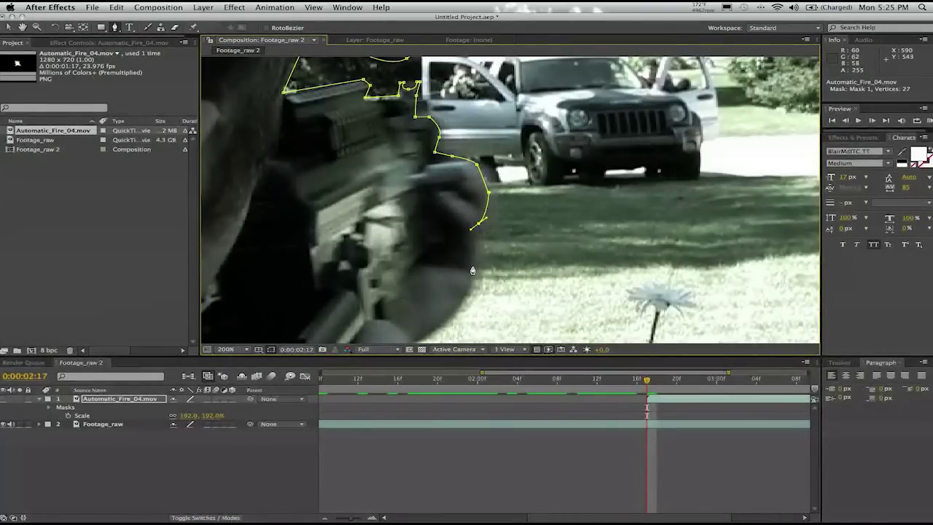
{"action": "left_click", "coordinate": [474, 271]}
Step: Extend the mask down the forearm and along the top of the wall
{"action": "left_click_drag", "start_coordinate": [431, 323], "coordinate": [465, 215]}
{"action": "left_click", "coordinate": [441, 223]}
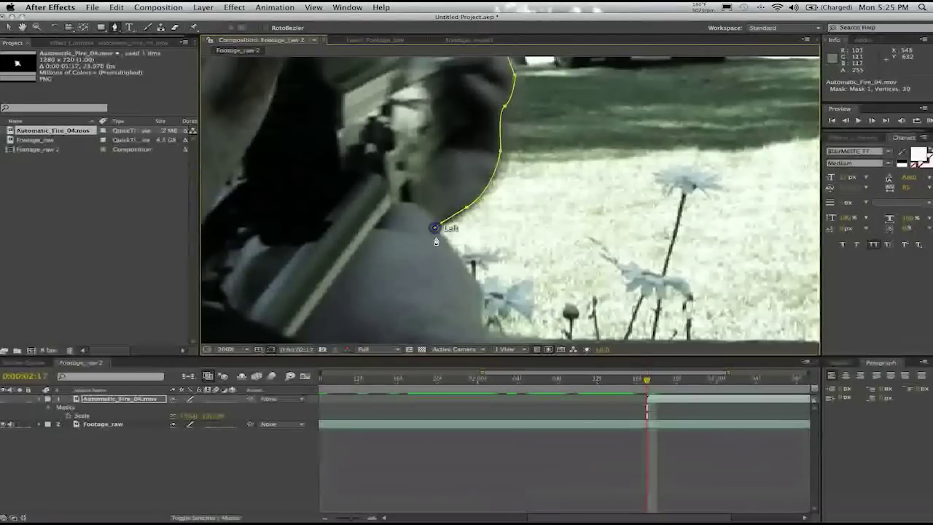
{"action": "left_click_drag", "start_coordinate": [441, 226], "coordinate": [424, 148]}
{"action": "left_click", "coordinate": [459, 197]}
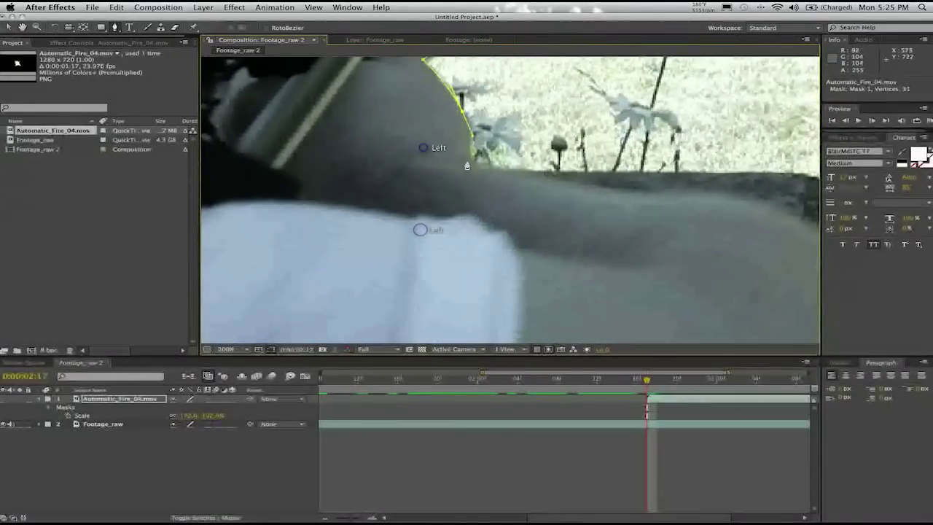
{"action": "left_click", "coordinate": [479, 170]}
{"action": "left_click_drag", "start_coordinate": [487, 177], "coordinate": [279, 183]}
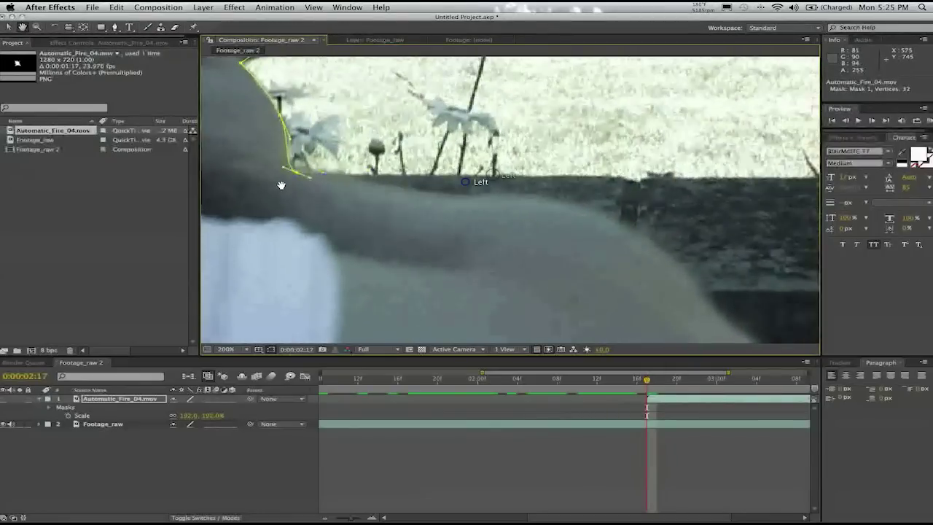
{"action": "left_click", "coordinate": [526, 177]}
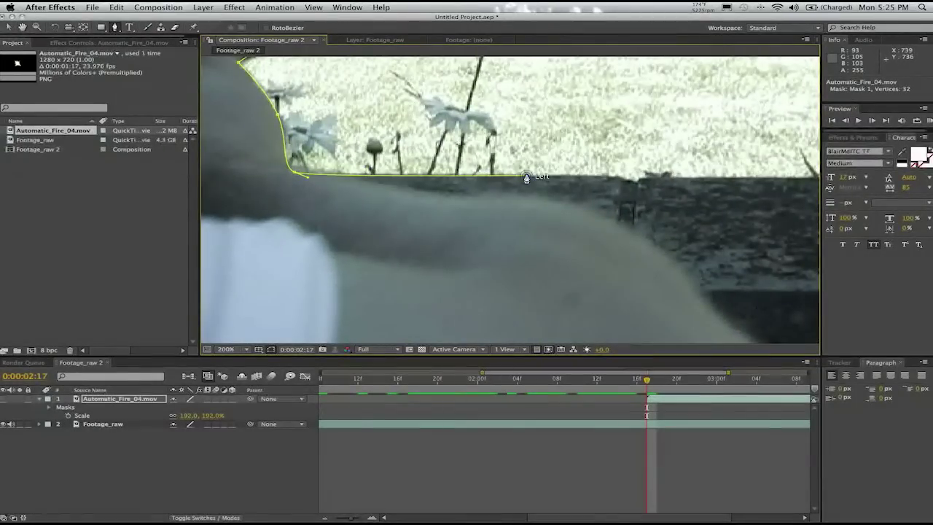
{"action": "scroll", "coordinate": [554, 233], "scroll_direction": "down", "scroll_amount": 2}
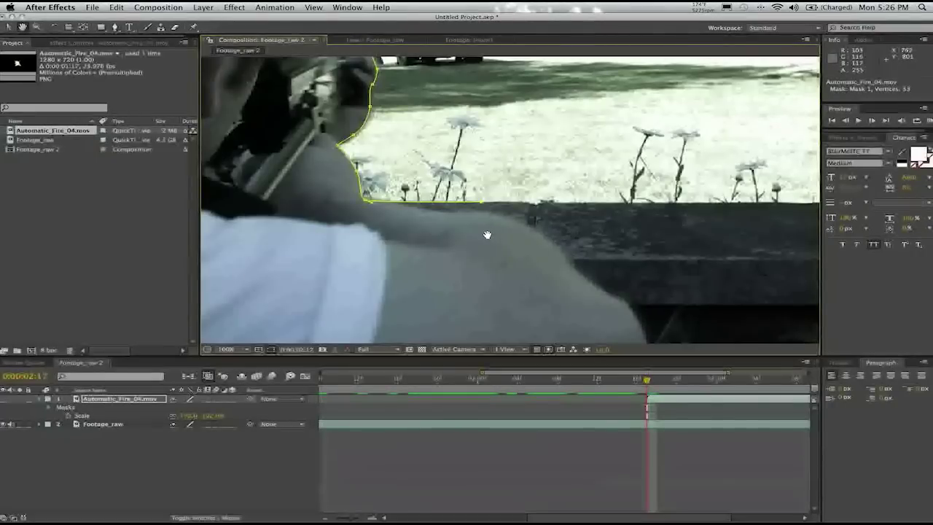
{"action": "scroll", "coordinate": [467, 232], "scroll_direction": "down", "scroll_amount": 2}
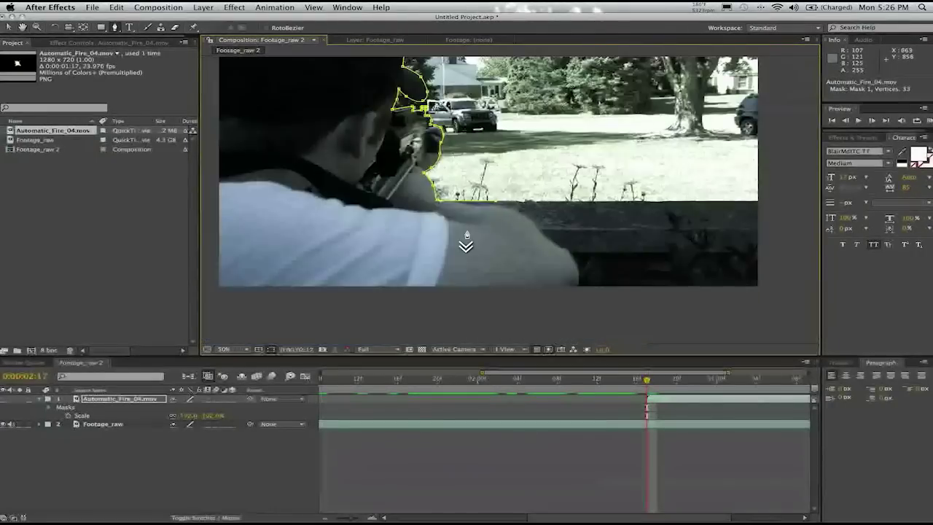
Step: Continue the mask past the wall edge, down the arm and around the shoulder
{"action": "left_click", "coordinate": [541, 200]}
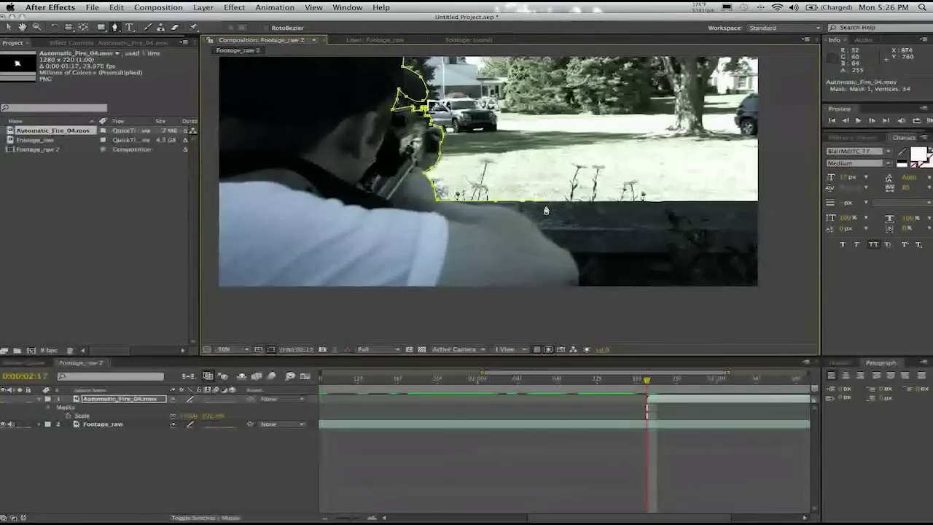
{"action": "left_click", "coordinate": [546, 208]}
{"action": "left_click", "coordinate": [566, 242]}
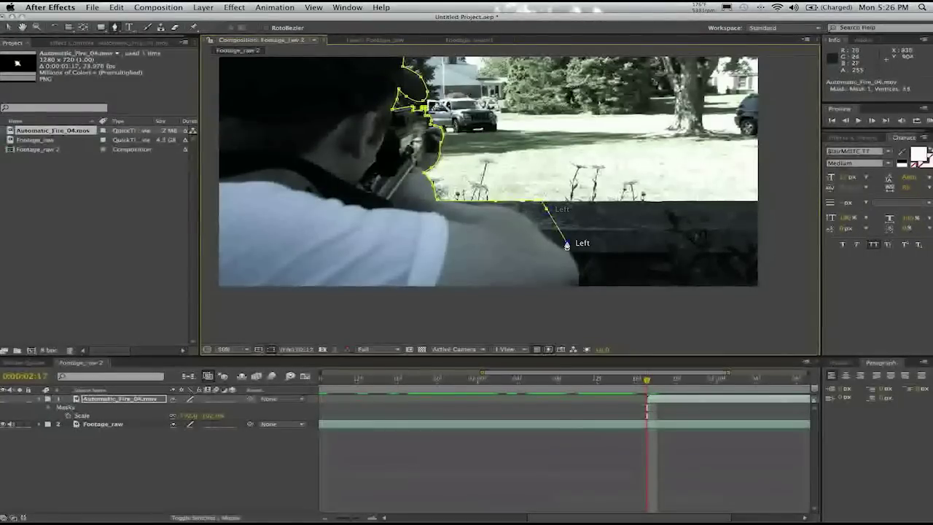
{"action": "left_click", "coordinate": [508, 260]}
{"action": "left_click", "coordinate": [260, 235]}
Step: Close the mask over the shooter's head and cap, and unhide the muzzle-flash layer
{"action": "left_click_drag", "start_coordinate": [265, 164], "coordinate": [268, 234]}
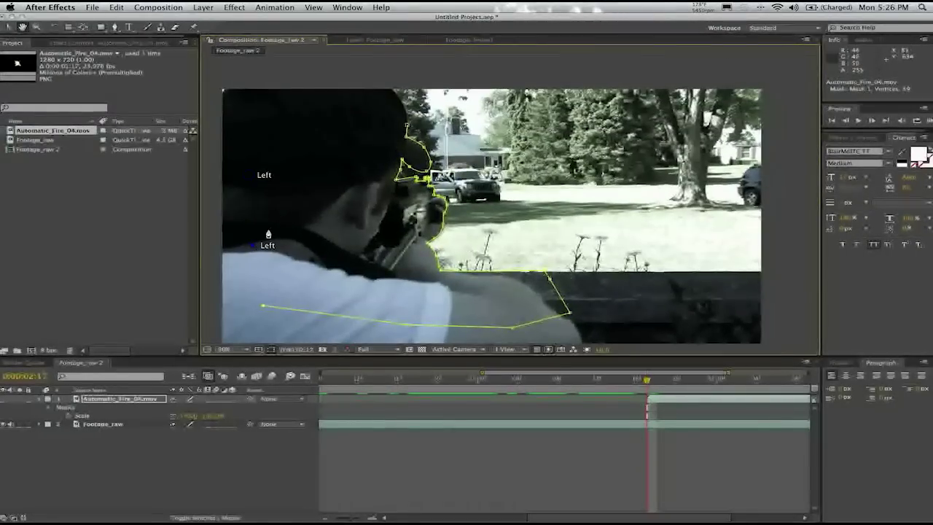
{"action": "left_click", "coordinate": [276, 149]}
{"action": "left_click", "coordinate": [352, 89]}
{"action": "left_click", "coordinate": [392, 105]}
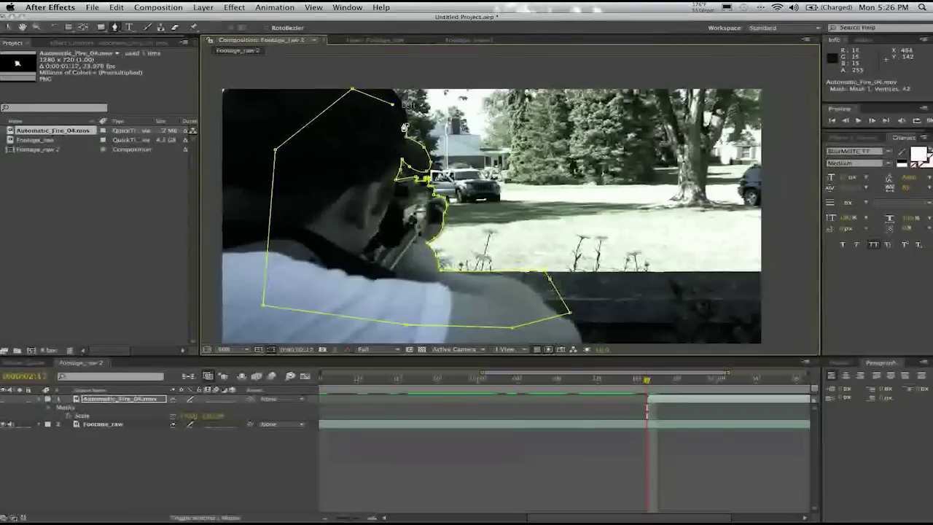
{"action": "left_click", "coordinate": [405, 127]}
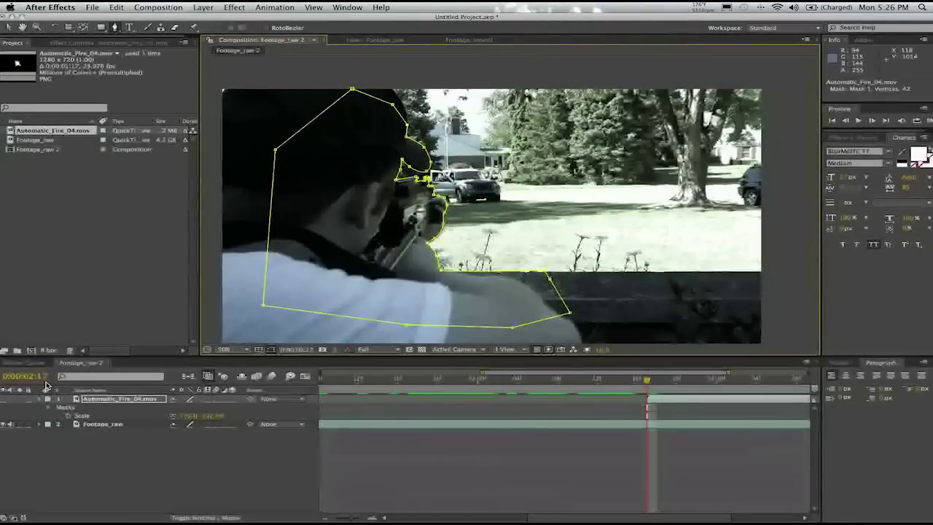
{"action": "left_click", "coordinate": [4, 400]}
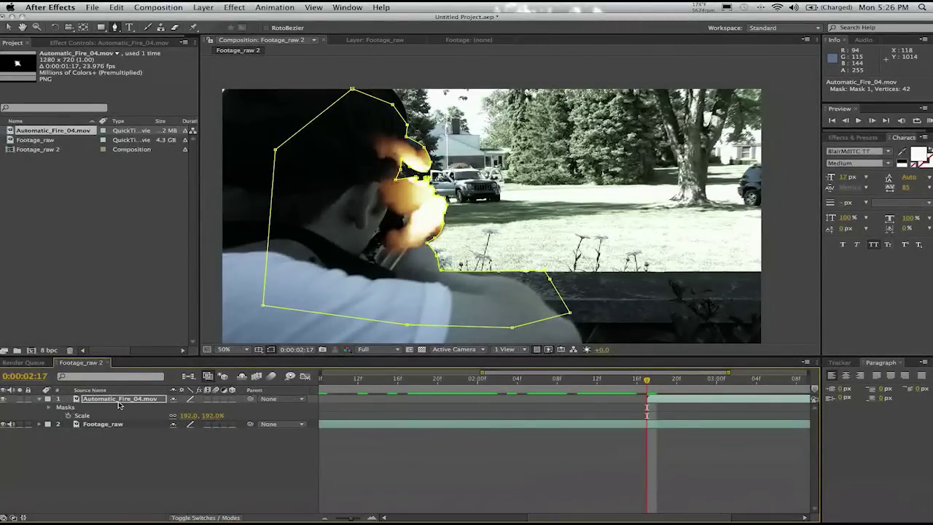
Step: Set Mask 1's mode to Subtract so the flash sits behind the shooter
{"action": "key", "text": "m"}
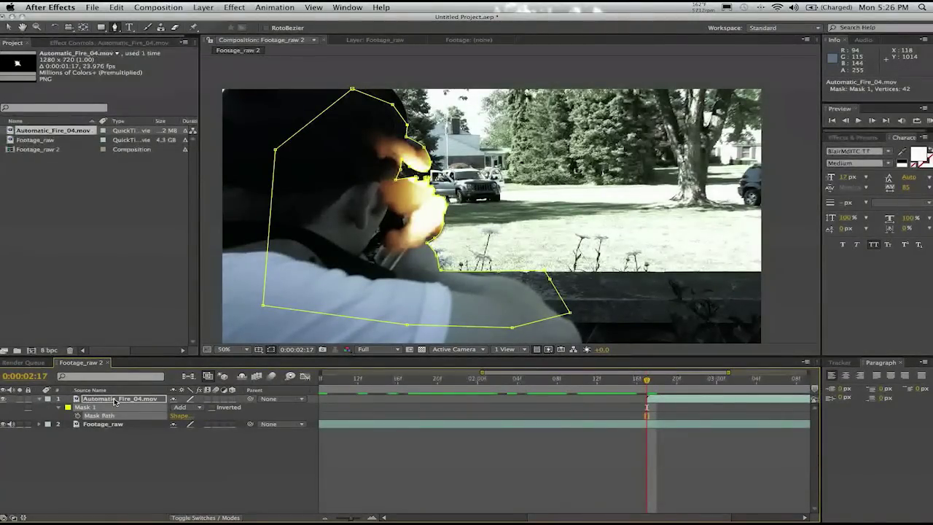
{"action": "left_click", "coordinate": [195, 407]}
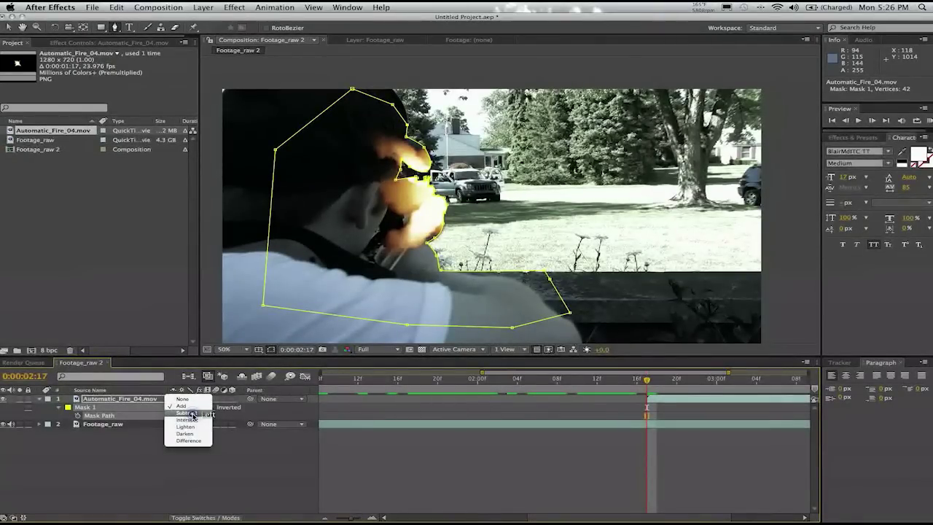
{"action": "left_click", "coordinate": [194, 413]}
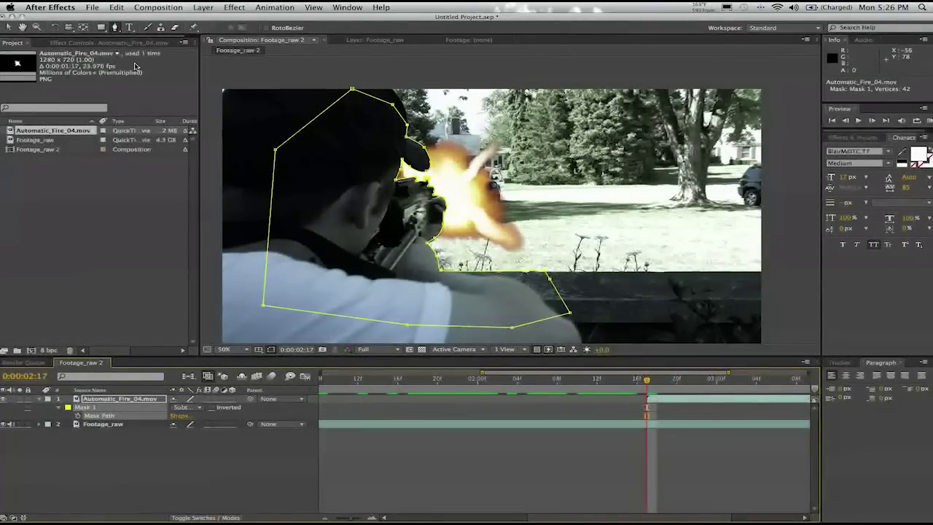
Step: Move the Automatic_Fire_04.mov flash up and left onto the muzzle
{"action": "left_click", "coordinate": [9, 28]}
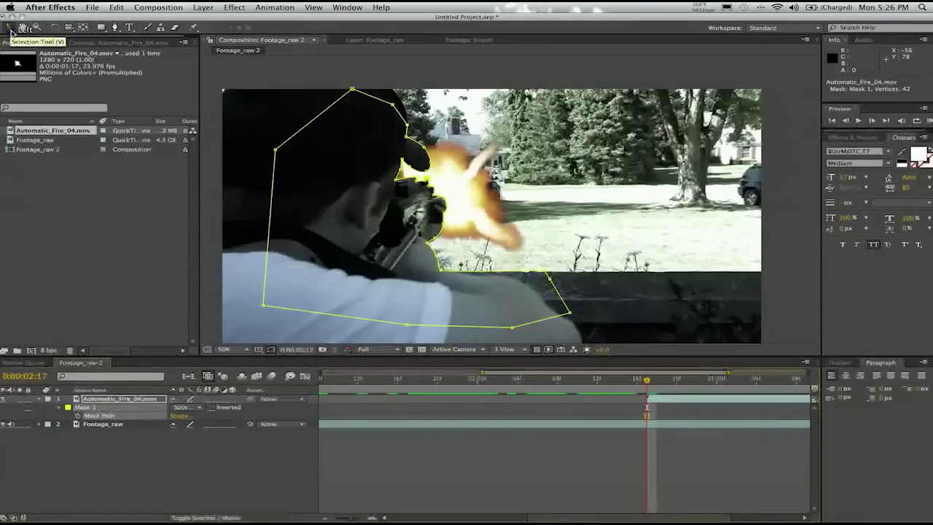
{"action": "left_click", "coordinate": [474, 212]}
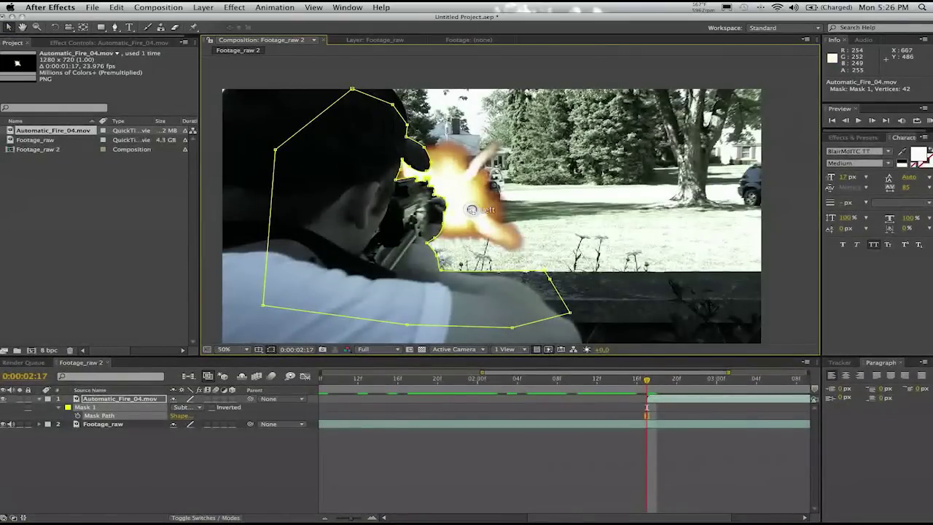
{"action": "left_click", "coordinate": [112, 399]}
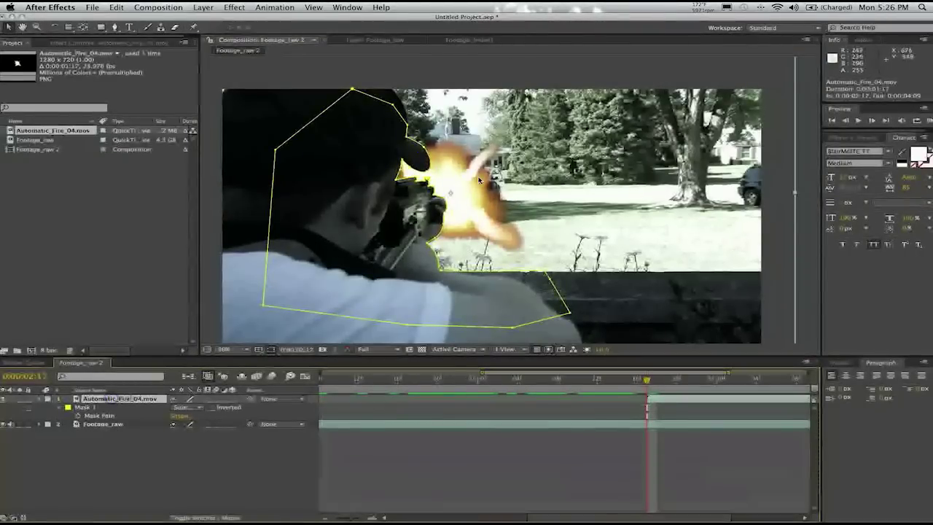
{"action": "left_click_drag", "start_coordinate": [461, 215], "coordinate": [451, 212]}
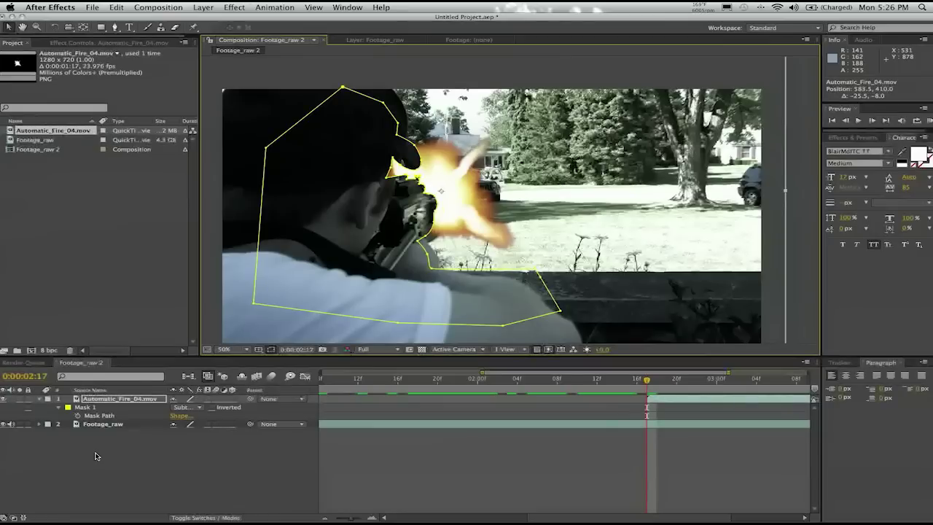
Step: Nudge Mask 1 with the arrow keys to fit the shooter, then advance one frame
{"action": "left_click", "coordinate": [85, 408]}
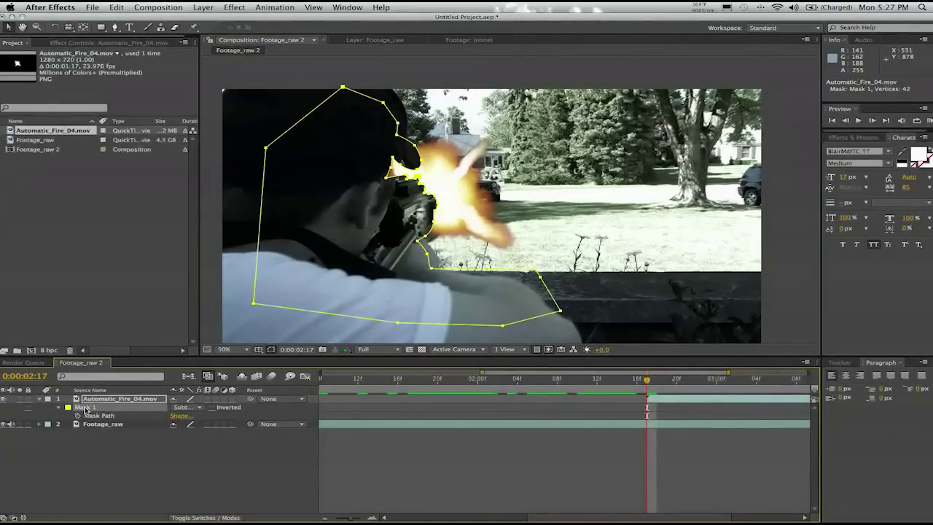
{"action": "key", "text": "Right"}
{"action": "key", "text": "Right"}
{"action": "key", "text": "Right"}
{"action": "key", "text": "Right"}
{"action": "key", "text": "Right"}
{"action": "key", "text": "Right"}
{"action": "key", "text": "Right"}
{"action": "key", "text": "Right"}
{"action": "key", "text": "Right"}
{"action": "key", "text": "Right"}
{"action": "key", "text": "Right"}
{"action": "key", "text": "Right"}
{"action": "key", "text": "Right"}
{"action": "key", "text": "Right"}
{"action": "key", "text": "Right"}
{"action": "key", "text": "Right"}
{"action": "key", "text": "Right"}
{"action": "key", "text": "Right"}
{"action": "key", "text": "Right"}
{"action": "key", "text": "Right"}
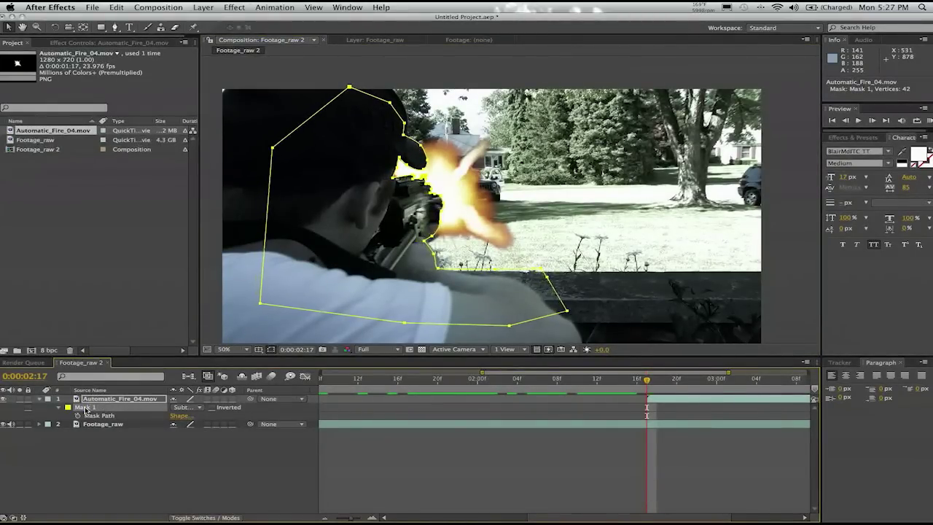
{"action": "key", "text": "Right"}
{"action": "key", "text": "Right"}
{"action": "key", "text": "Right"}
{"action": "key", "text": "Right"}
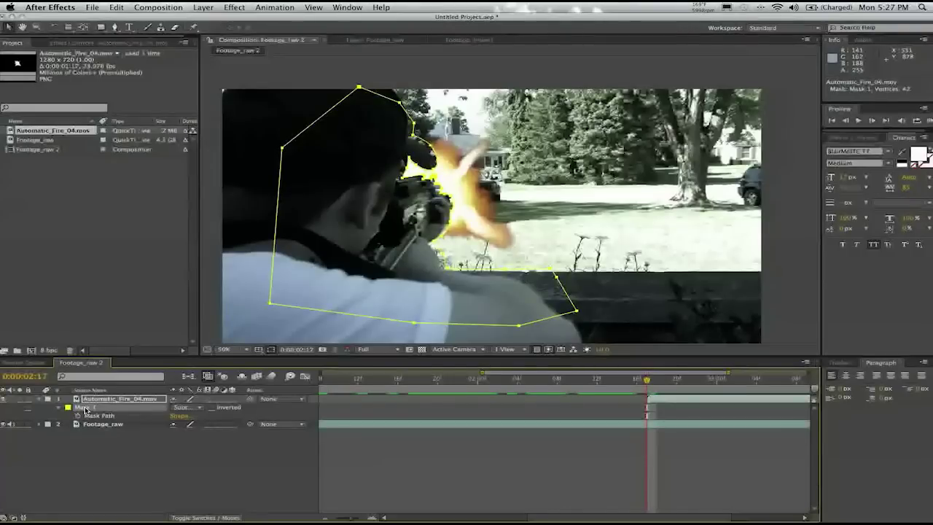
{"action": "key", "text": "Down"}
{"action": "key", "text": "Down"}
{"action": "key", "text": "Down"}
{"action": "key", "text": "Down"}
{"action": "key", "text": "Down"}
{"action": "key", "text": "Down"}
{"action": "key", "text": "Down"}
{"action": "key", "text": "Down"}
{"action": "key", "text": "Left"}
{"action": "key", "text": "Left"}
{"action": "key", "text": "Left"}
{"action": "key", "text": "Left"}
{"action": "key", "text": "Left"}
{"action": "key", "text": "Left"}
{"action": "key", "text": "Left"}
{"action": "key", "text": "Left"}
{"action": "key", "text": "Left"}
{"action": "key", "text": "Left"}
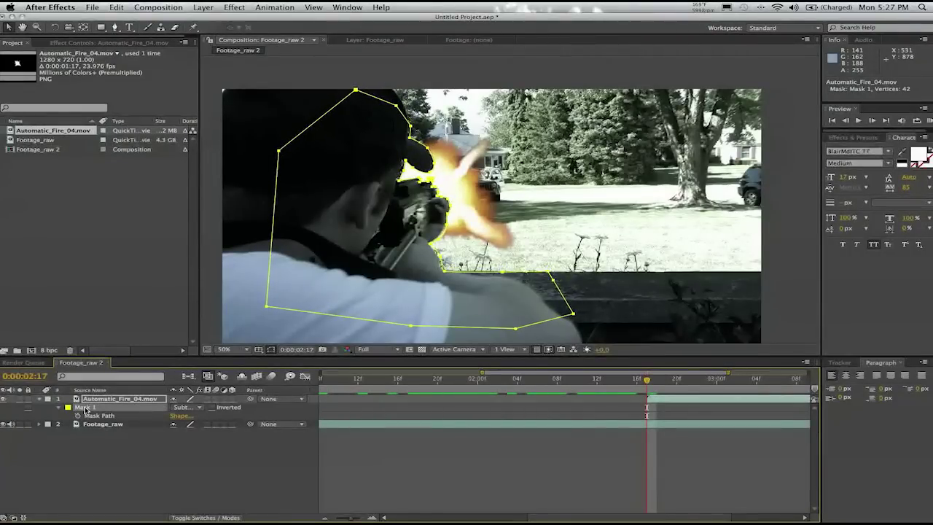
{"action": "key", "text": "Right"}
{"action": "key", "text": "Right"}
{"action": "key", "text": "Right"}
{"action": "key", "text": "Right"}
{"action": "key", "text": "Right"}
{"action": "key", "text": "Right"}
{"action": "key", "text": "Right"}
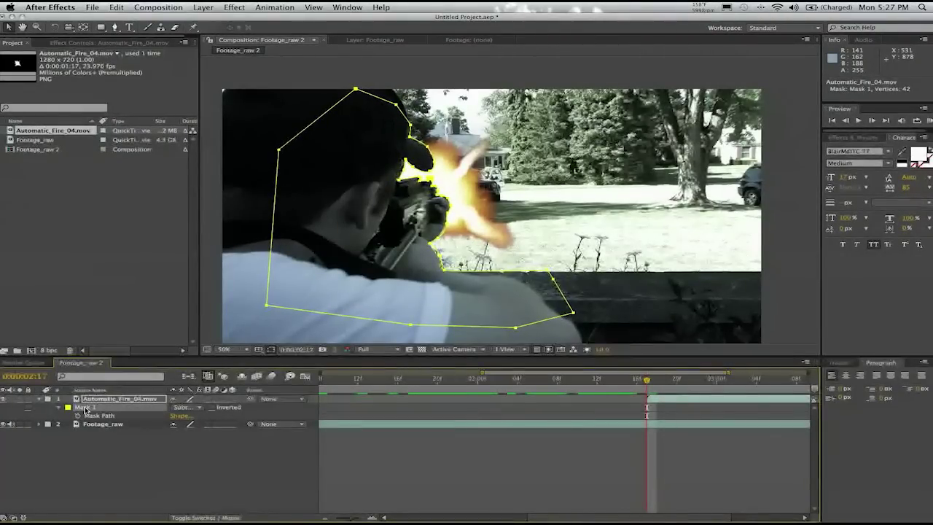
{"action": "key", "text": "Down"}
{"action": "key", "text": "Down"}
{"action": "key", "text": "Left"}
{"action": "key", "text": "Left"}
{"action": "key", "text": "Left"}
{"action": "key", "text": "Left"}
{"action": "key", "text": "Left"}
{"action": "key", "text": "Left"}
{"action": "key", "text": "Left"}
{"action": "key", "text": "Left"}
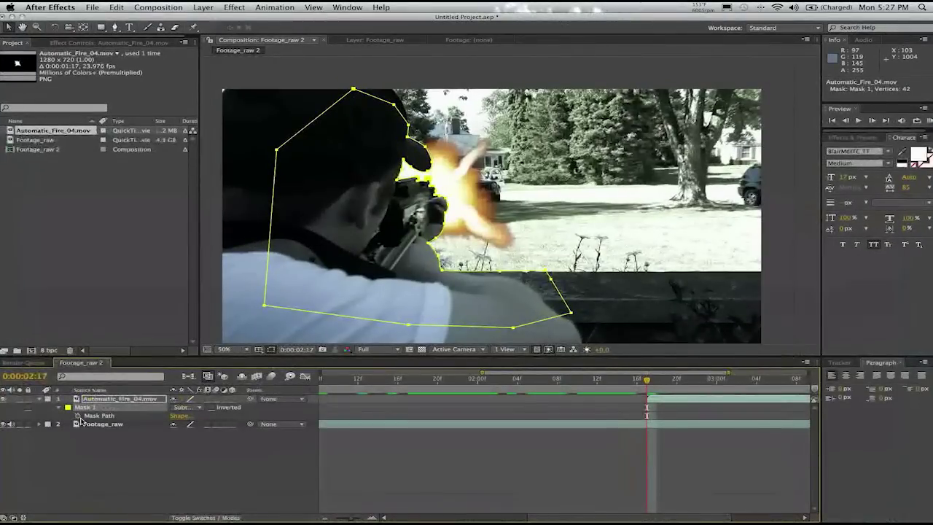
{"action": "left_click", "coordinate": [515, 424]}
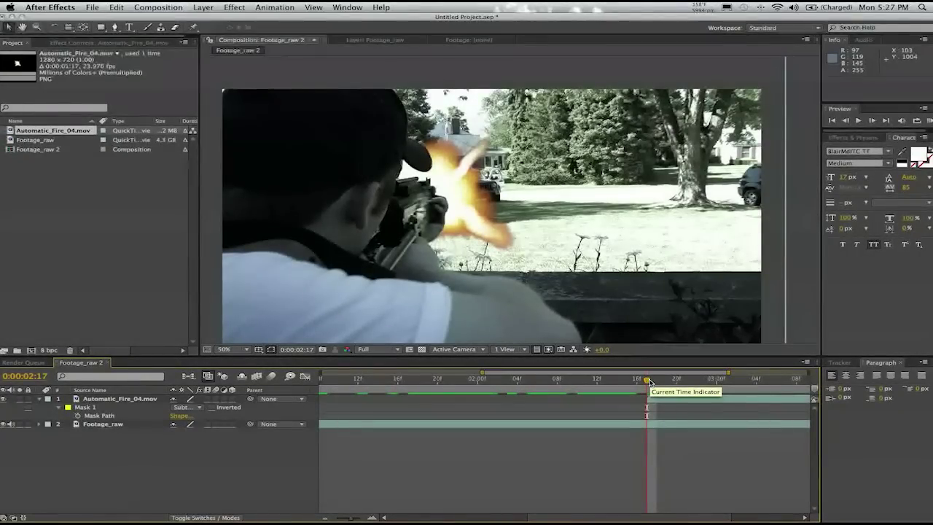
{"action": "left_click_drag", "start_coordinate": [647, 380], "coordinate": [674, 382]}
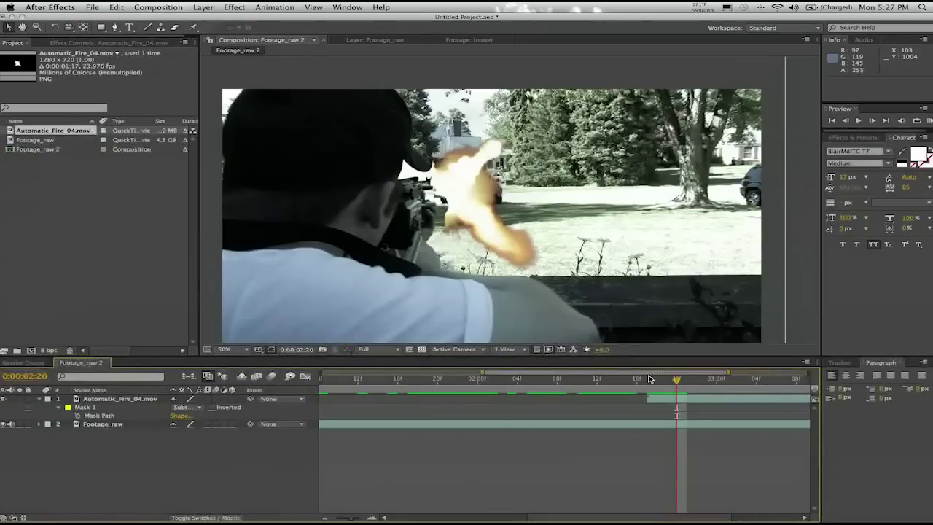
Step: Keyframe the flash Position at 02:17 and 02:20, moving it up to about 551, 412 at 02:20
{"action": "left_click", "coordinate": [104, 399]}
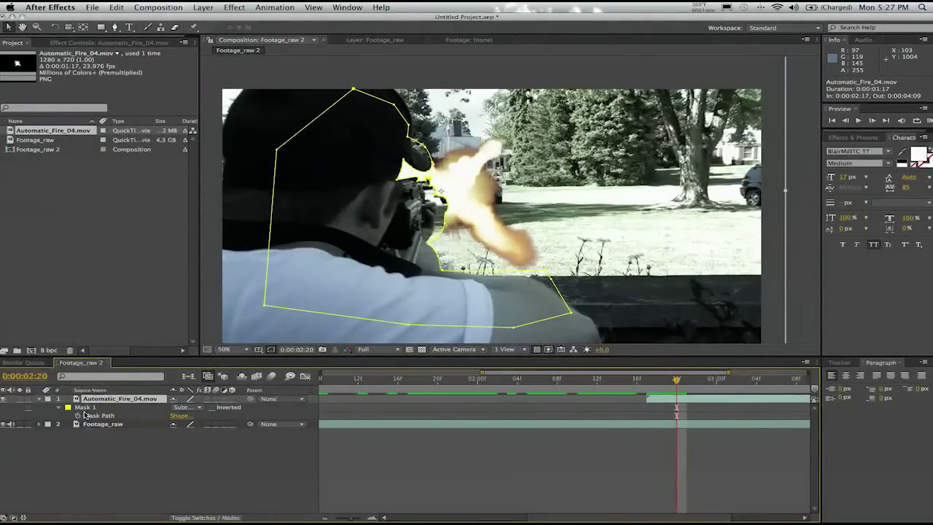
{"action": "key", "text": "p"}
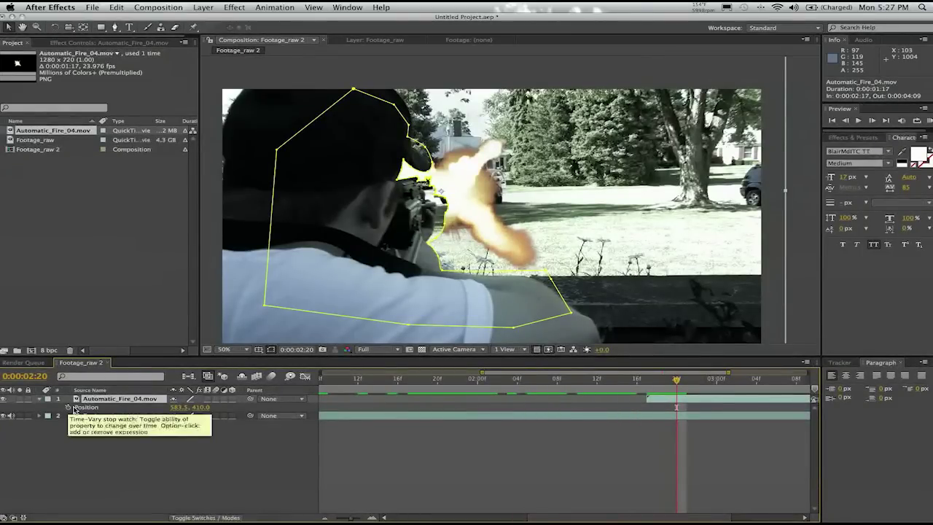
{"action": "left_click", "coordinate": [74, 407]}
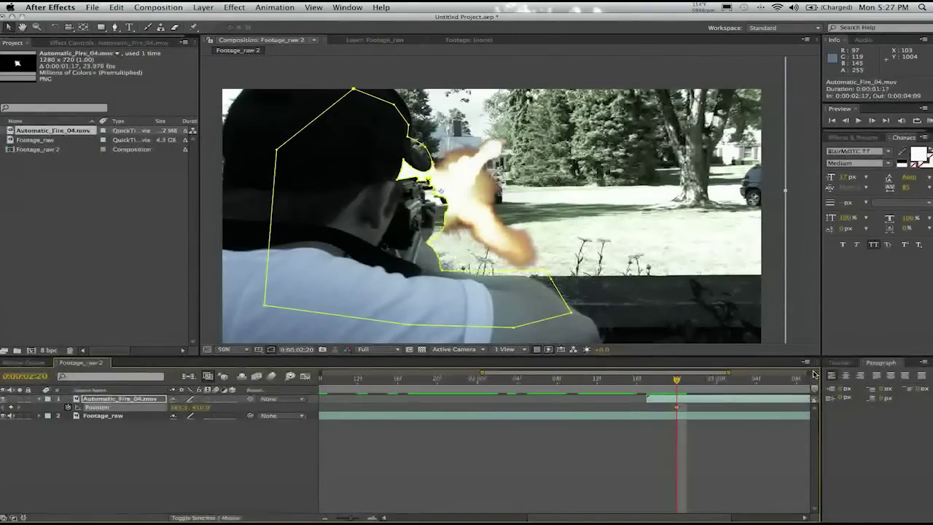
{"action": "left_click_drag", "start_coordinate": [677, 380], "coordinate": [648, 384]}
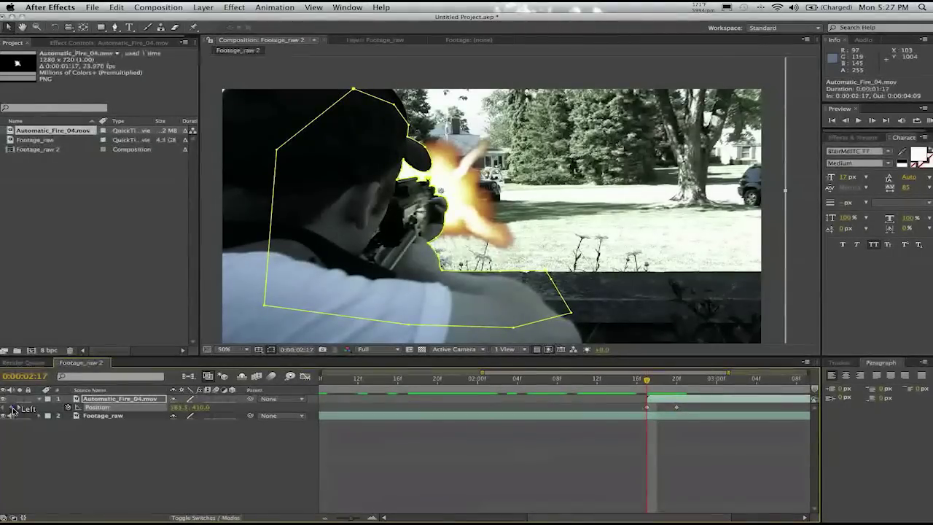
{"action": "left_click", "coordinate": [68, 407]}
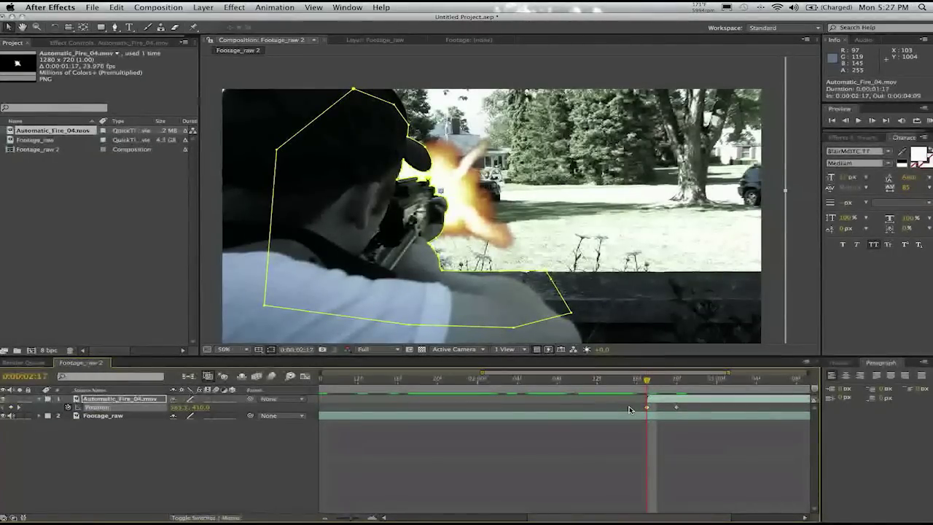
{"action": "key", "text": "Page_Down"}
{"action": "key", "text": "Page_Down"}
{"action": "key", "text": "Page_Down"}
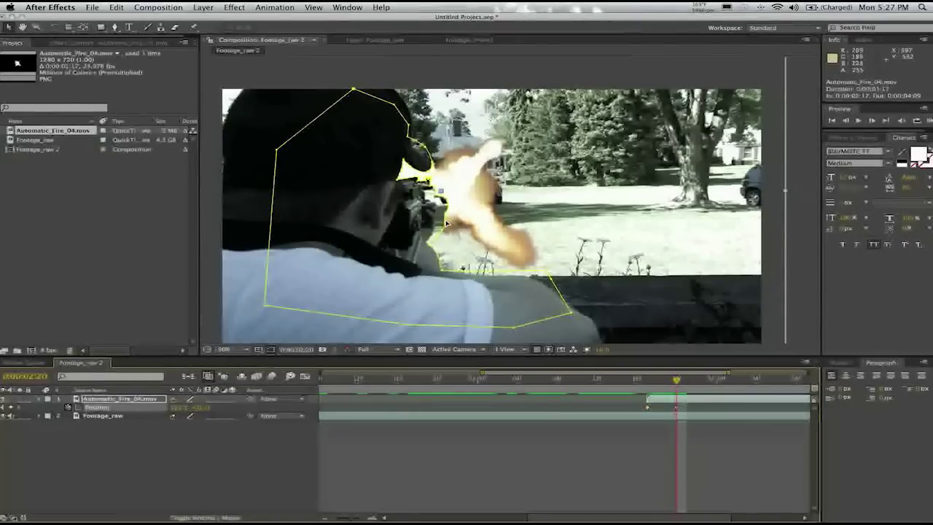
{"action": "mouse_move", "coordinate": [446, 223]}
{"action": "left_mouse_down"}
{"action": "mouse_move", "coordinate": [455, 207]}
{"action": "mouse_move", "coordinate": [438, 224]}
{"action": "left_mouse_up"}
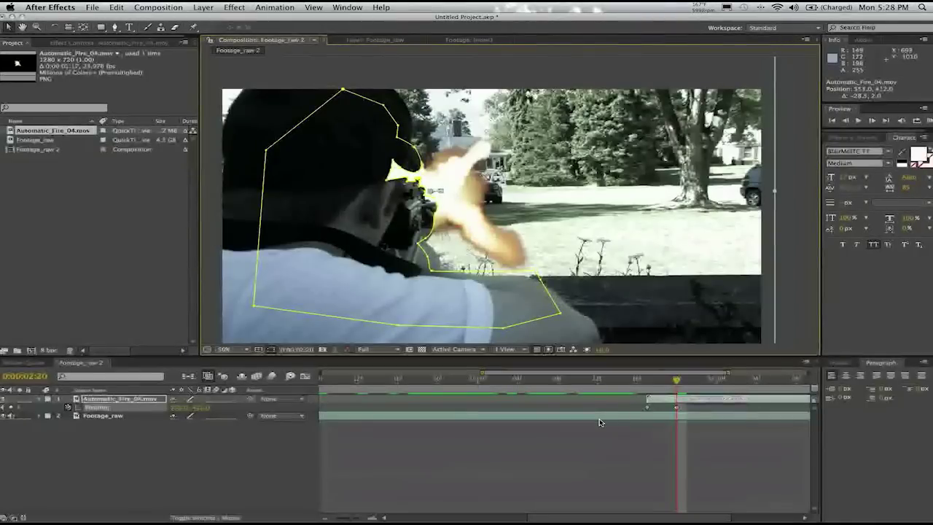
Step: Add Mask 1 Mask Path keyframes at 0:00:02:17 and the later frame
{"action": "key", "text": "m"}
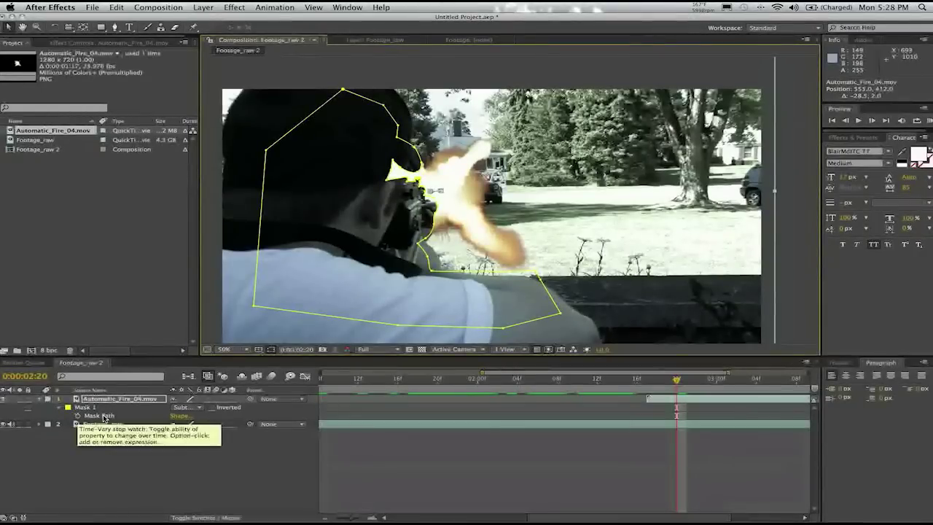
{"action": "left_click", "coordinate": [104, 418]}
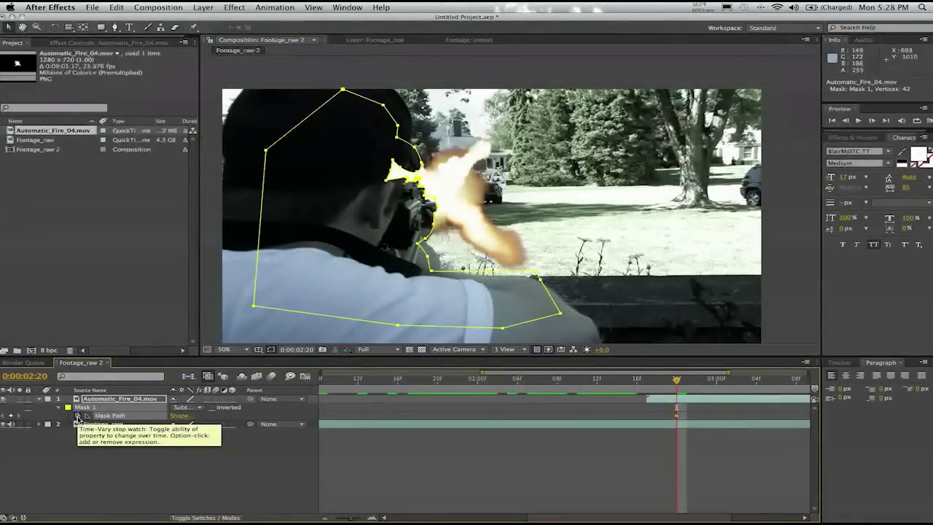
{"action": "key", "text": "Page_Up"}
{"action": "key", "text": "Page_Up"}
{"action": "key", "text": "Page_Up"}
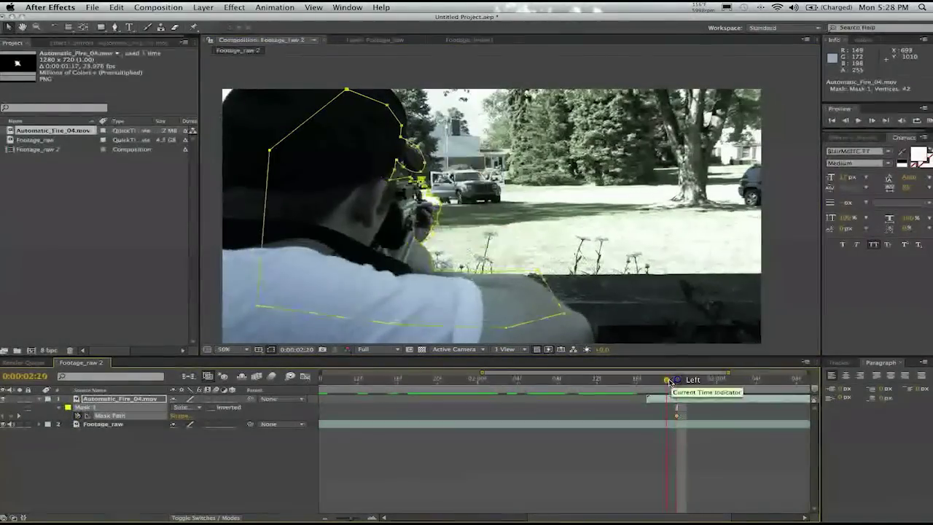
{"action": "left_click", "coordinate": [13, 418]}
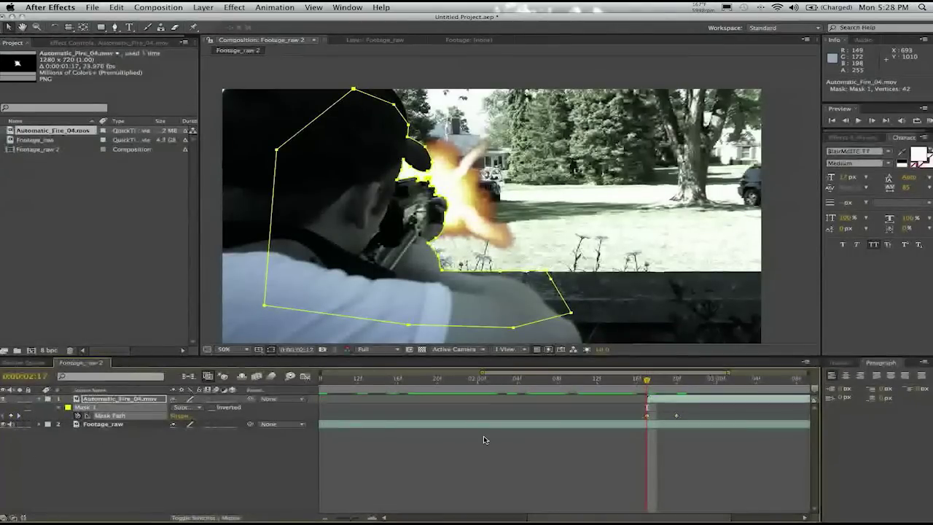
{"action": "left_click_drag", "start_coordinate": [648, 380], "coordinate": [676, 381]}
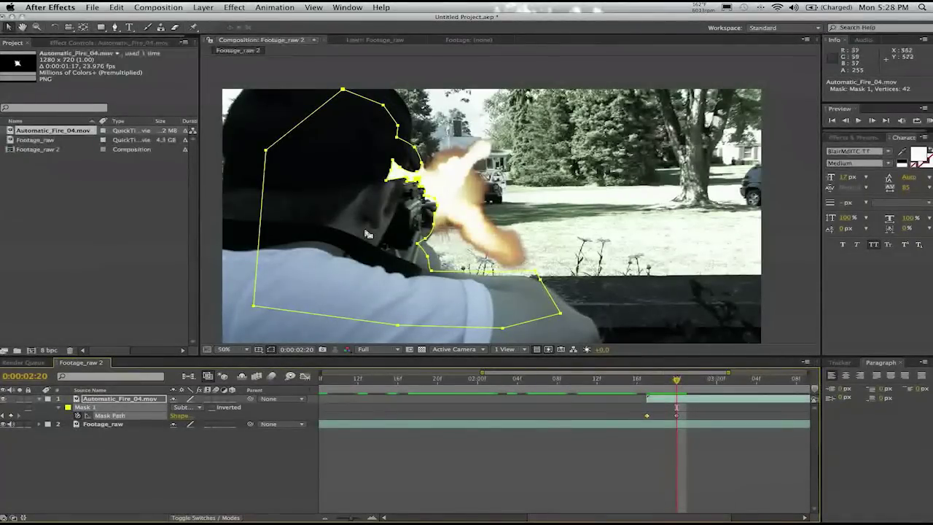
Step: Nudge Mask 1 to hug the cap, rifle and arm, then check the neighbouring frame
{"action": "left_click", "coordinate": [88, 426]}
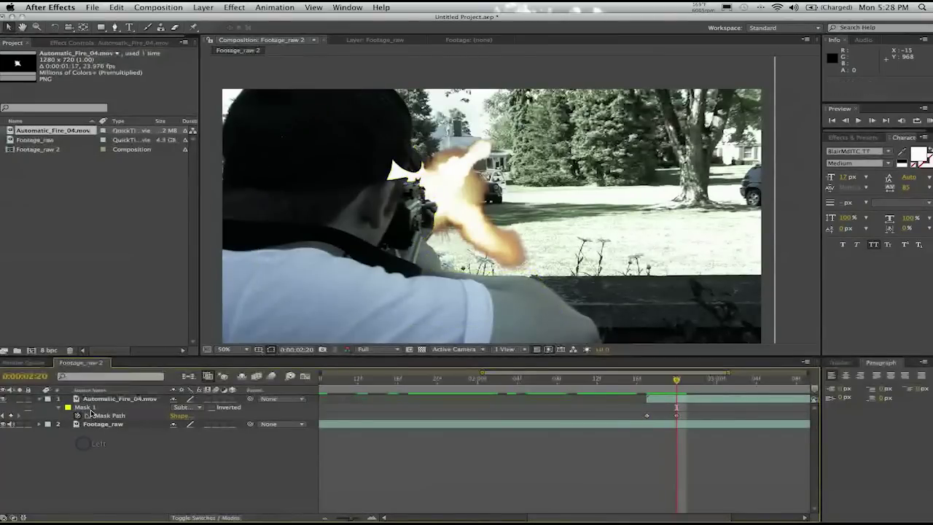
{"action": "left_click", "coordinate": [91, 413]}
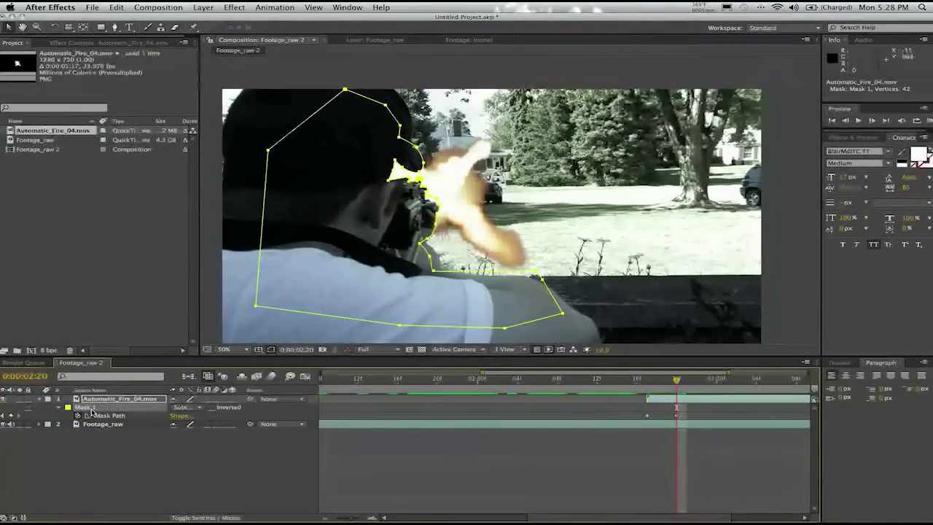
{"action": "key", "text": "Up"}
{"action": "key", "text": "Up"}
{"action": "key", "text": "Up"}
{"action": "key", "text": "Up"}
{"action": "key", "text": "Right"}
{"action": "key", "text": "Right"}
{"action": "key", "text": "Right"}
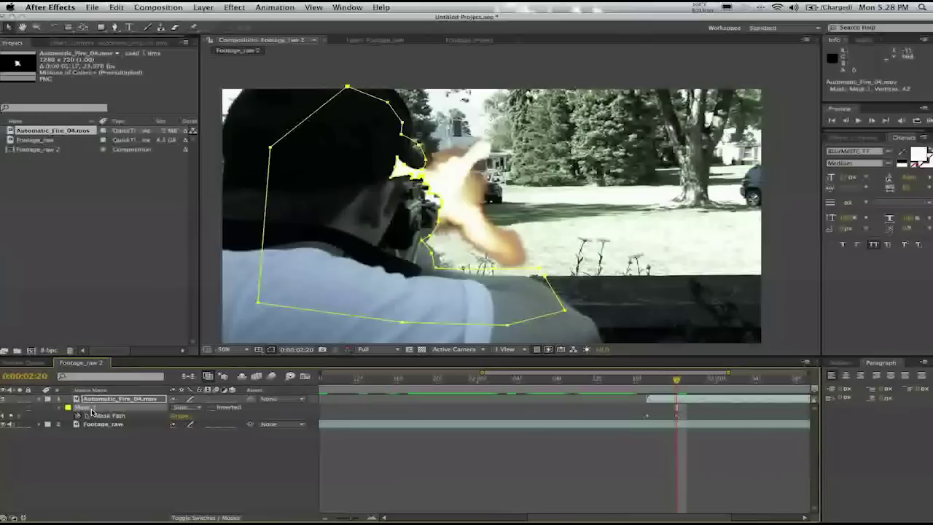
{"action": "key", "text": "Down"}
{"action": "key", "text": "Down"}
{"action": "key", "text": "Down"}
{"action": "key", "text": "Down"}
{"action": "key", "text": "Left"}
{"action": "key", "text": "Left"}
{"action": "key", "text": "Left"}
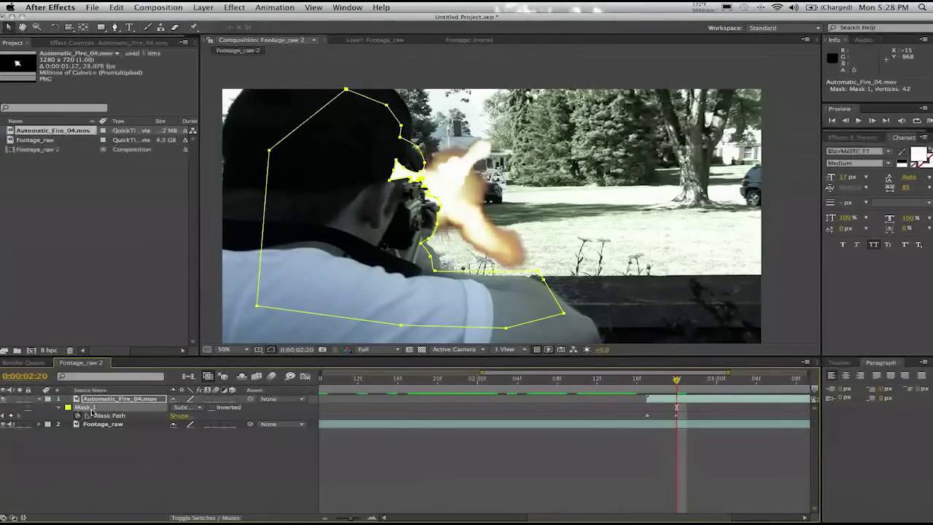
{"action": "key", "text": "Up"}
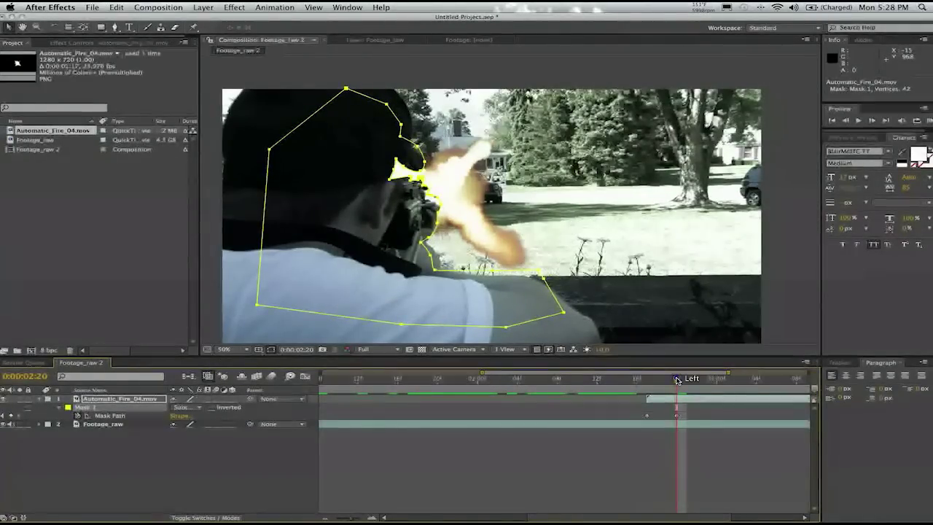
{"action": "mouse_move", "coordinate": [677, 380]}
{"action": "left_mouse_down"}
{"action": "mouse_move", "coordinate": [659, 383]}
{"action": "mouse_move", "coordinate": [677, 384]}
{"action": "left_mouse_up"}
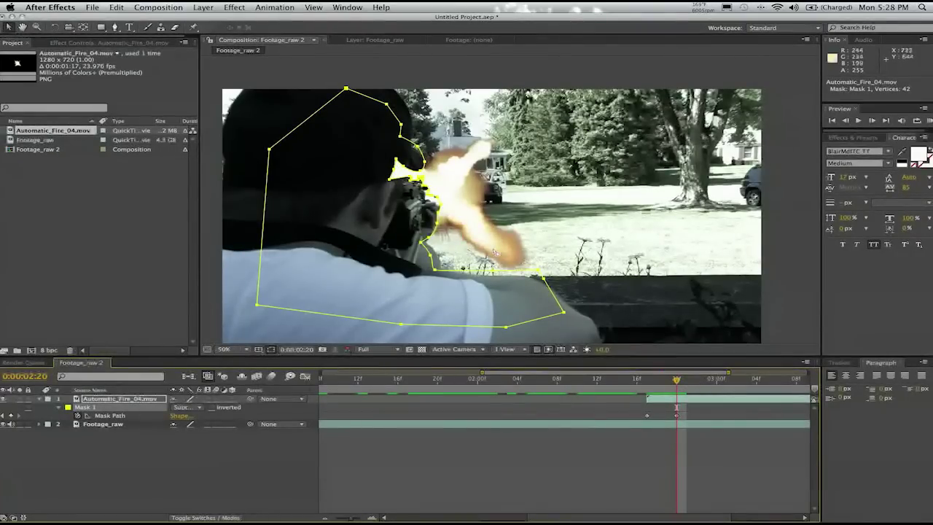
Step: At 200% zoom, pull the Mask 1 vertices tight along the rifle's front edge
{"action": "scroll", "coordinate": [494, 252], "scroll_direction": "up", "scroll_amount": 3}
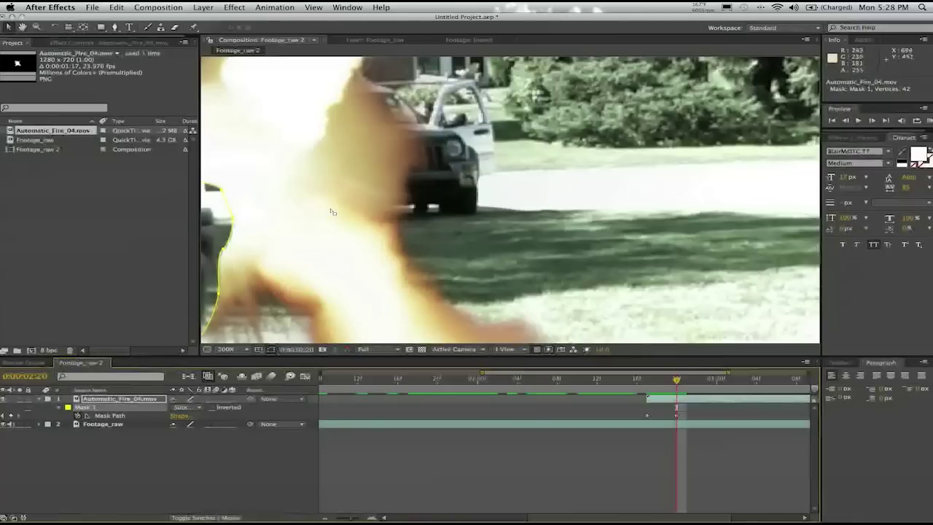
{"action": "left_click_drag", "start_coordinate": [330, 211], "coordinate": [440, 243]}
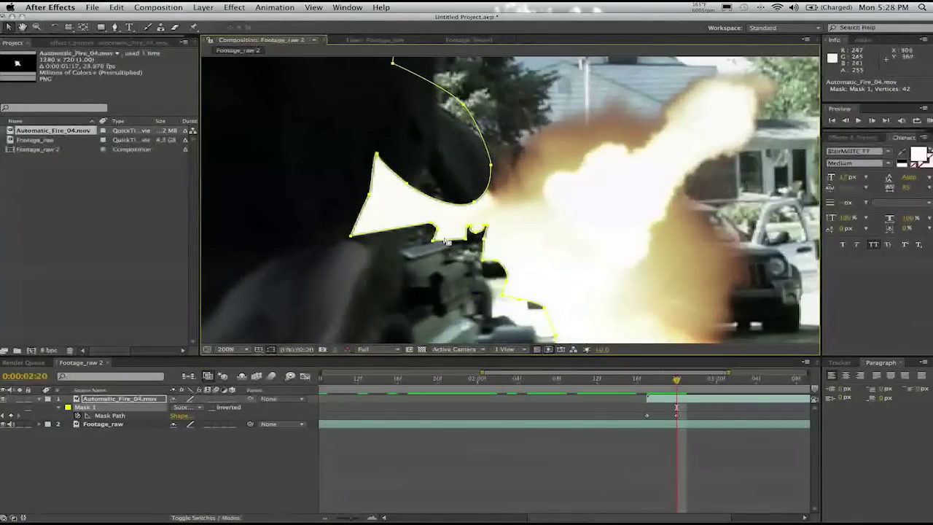
{"action": "left_click", "coordinate": [447, 240]}
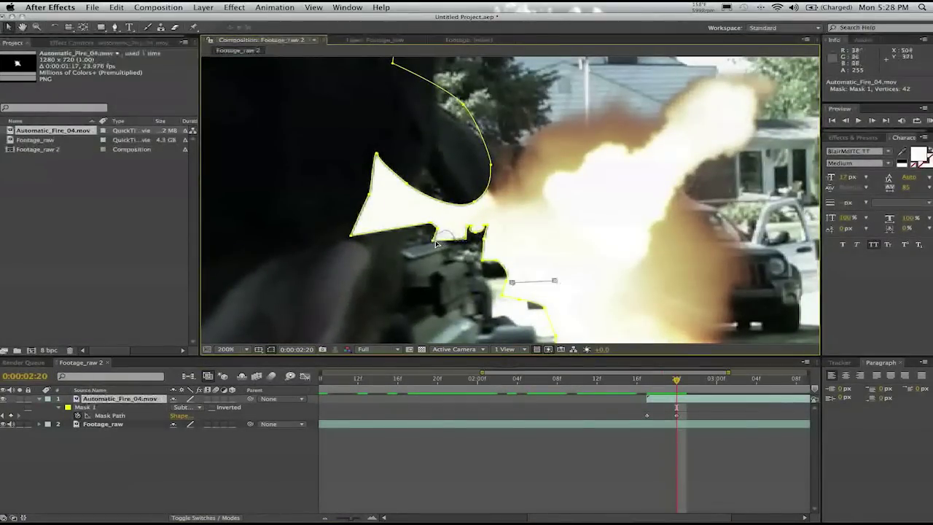
{"action": "left_click_drag", "start_coordinate": [437, 244], "coordinate": [409, 245]}
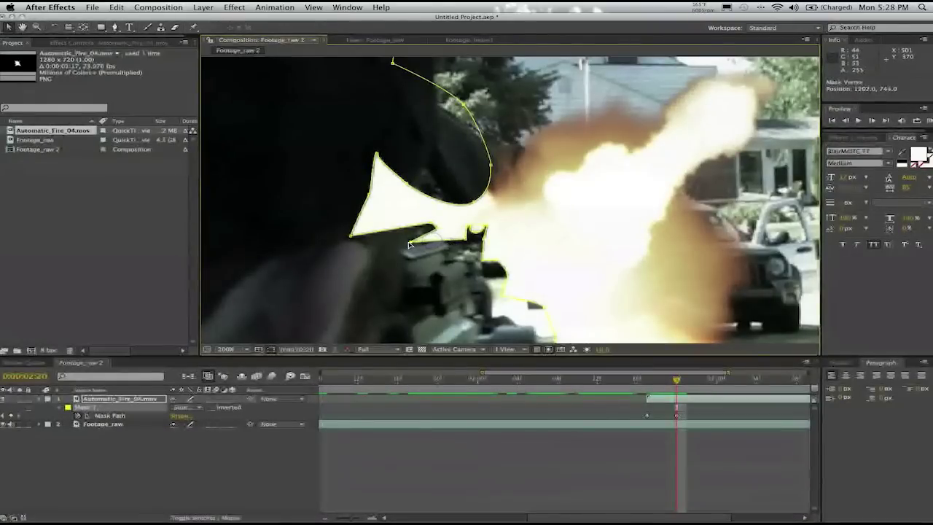
{"action": "left_click_drag", "start_coordinate": [468, 241], "coordinate": [443, 241]}
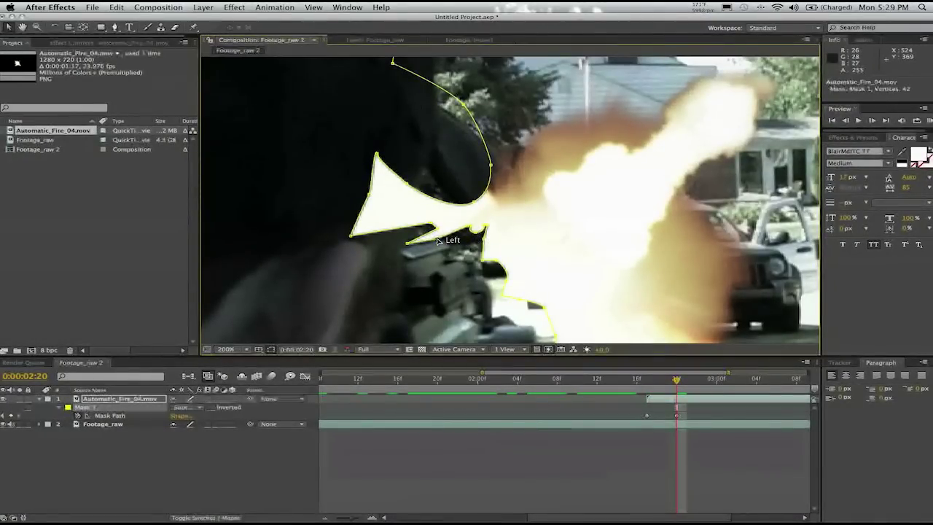
{"action": "left_click", "coordinate": [460, 214]}
Step: Move the Mask 1 vertices near the gripping hand to follow the rifle's outline
{"action": "left_click_drag", "start_coordinate": [461, 219], "coordinate": [472, 275]}
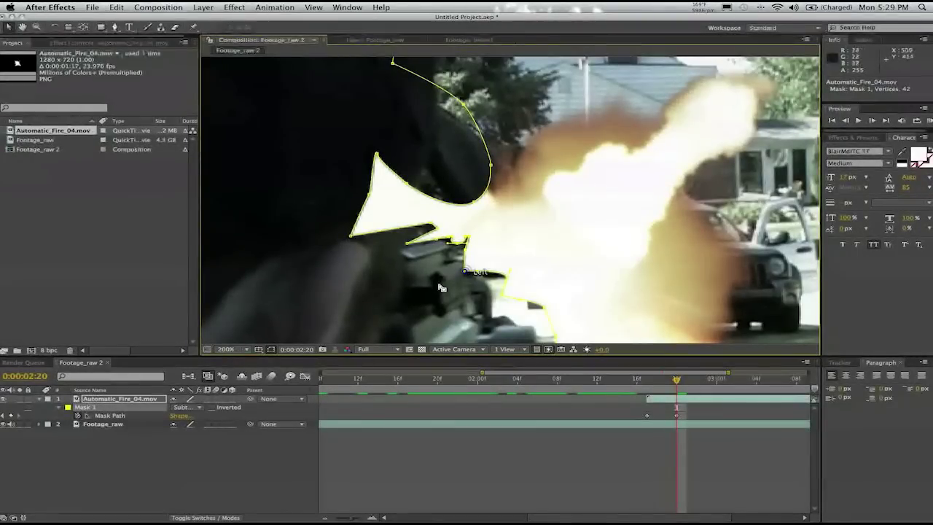
{"action": "left_click", "coordinate": [467, 275]}
{"action": "left_click", "coordinate": [466, 275]}
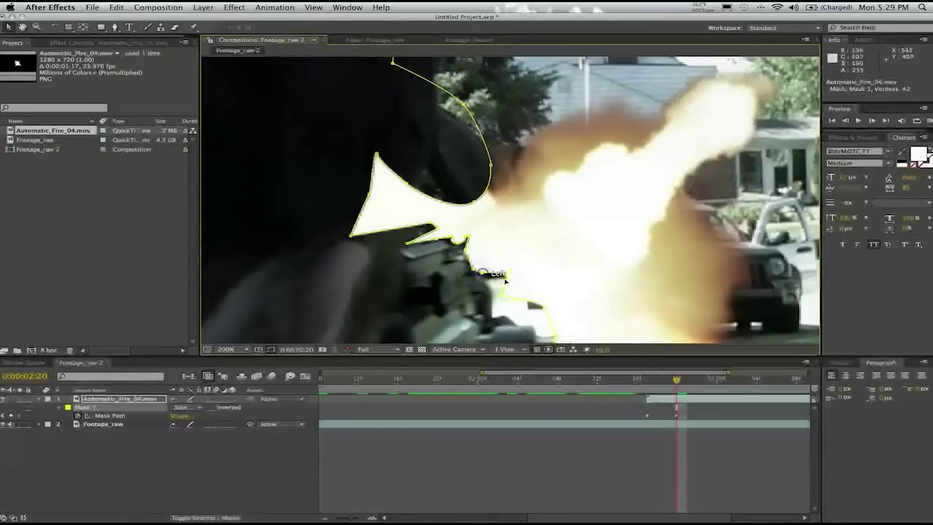
{"action": "left_click_drag", "start_coordinate": [505, 279], "coordinate": [503, 251]}
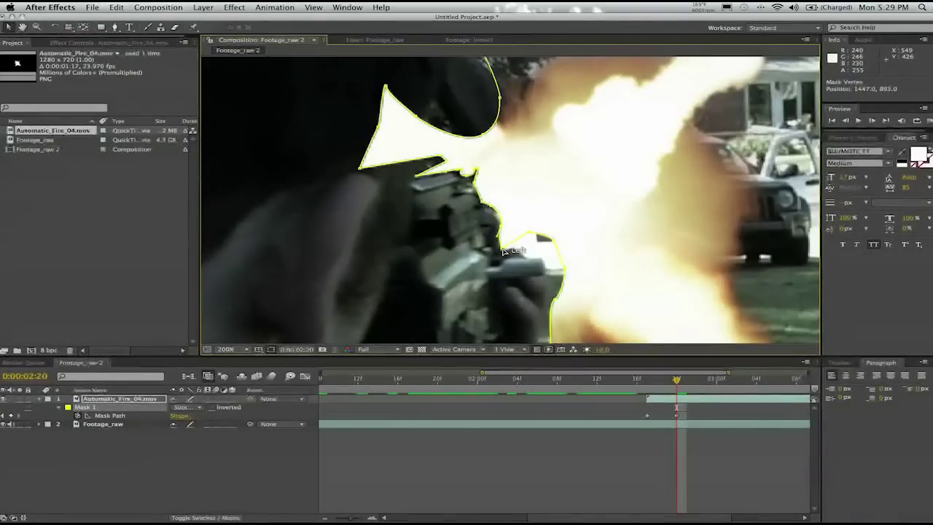
{"action": "left_click", "coordinate": [528, 232]}
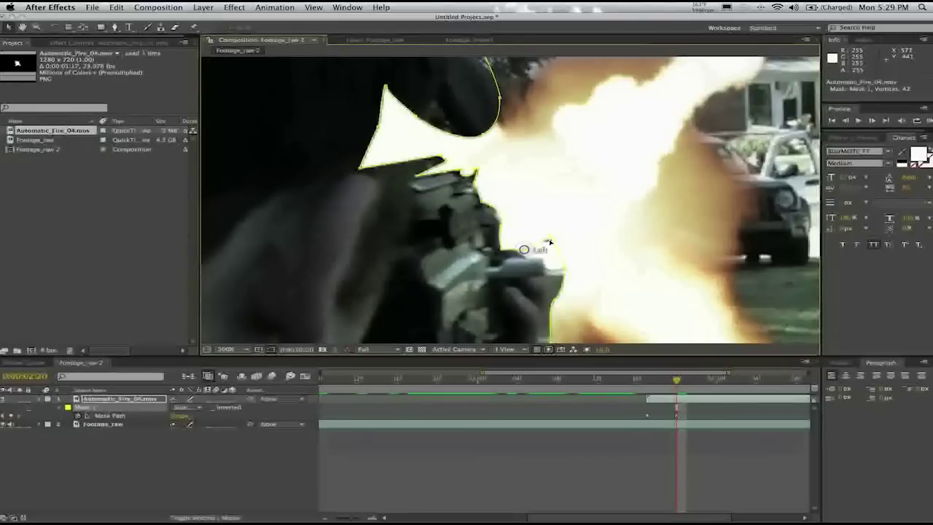
{"action": "left_click", "coordinate": [552, 240]}
Step: At 100% zoom, drag the Mask 1 notch vertex down onto the top edge of the barrel
{"action": "key", "text": "comma"}
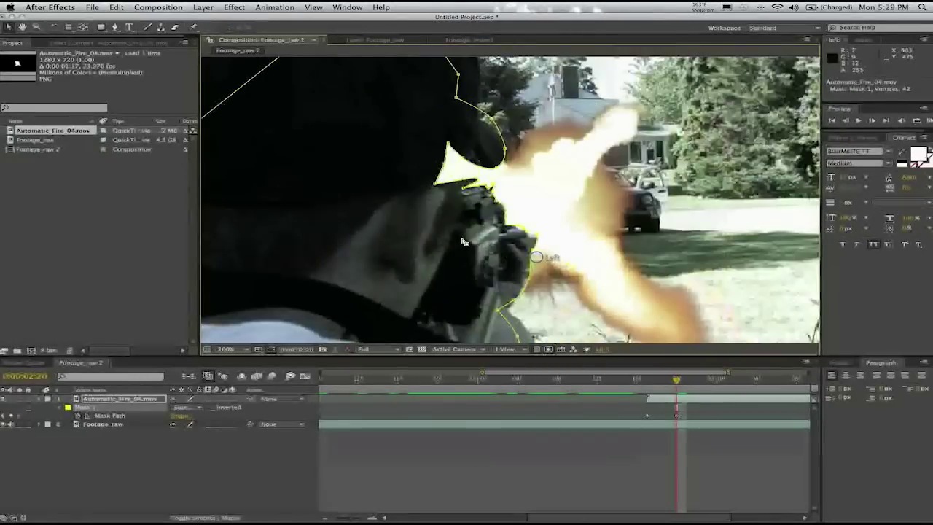
{"action": "left_click_drag", "start_coordinate": [446, 264], "coordinate": [443, 280]}
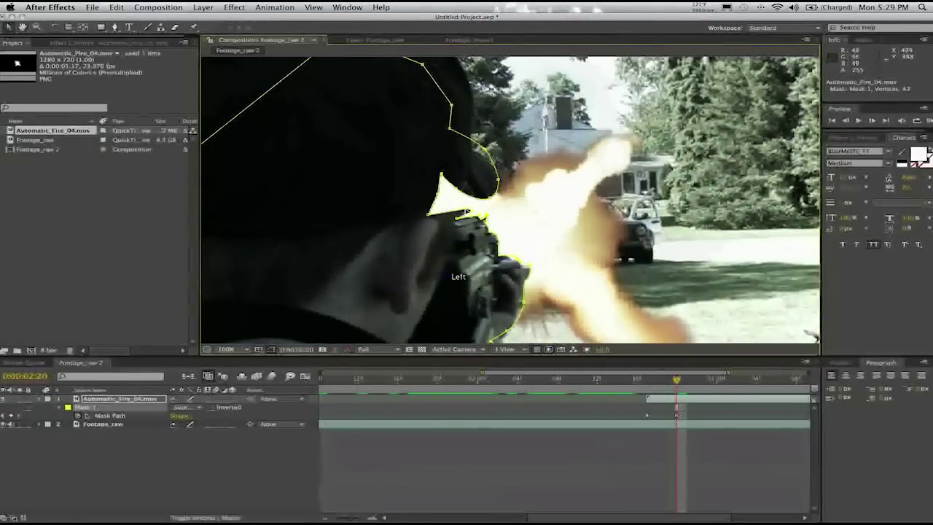
{"action": "left_click", "coordinate": [493, 199]}
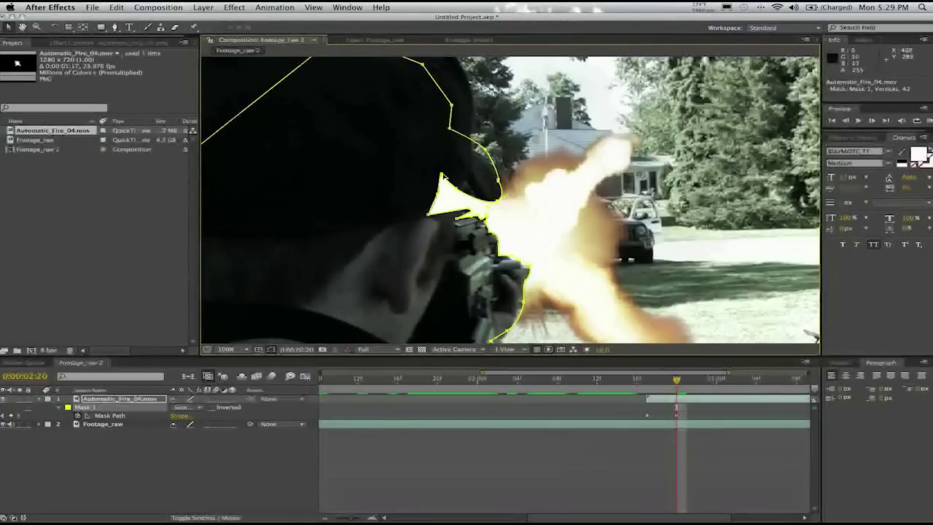
{"action": "left_click_drag", "start_coordinate": [441, 175], "coordinate": [431, 216]}
{"action": "left_click", "coordinate": [475, 197]}
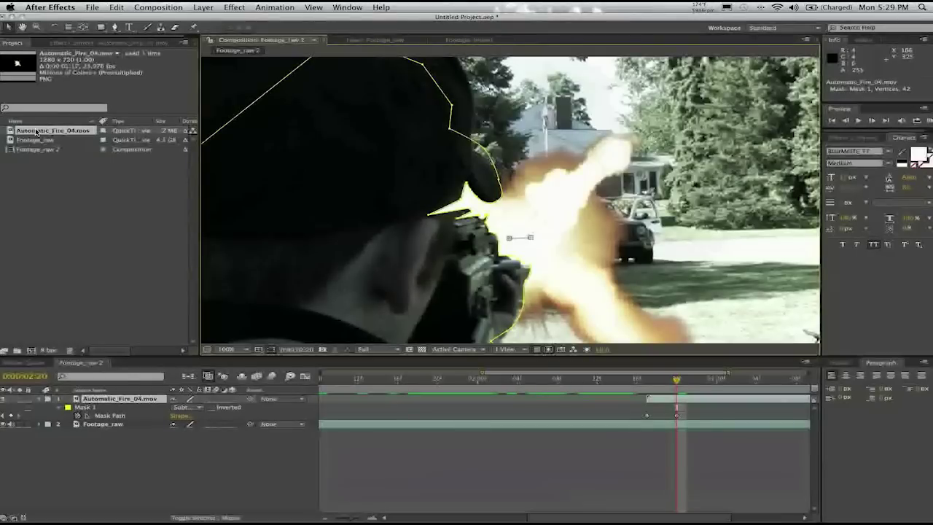
{"action": "left_click", "coordinate": [36, 131]}
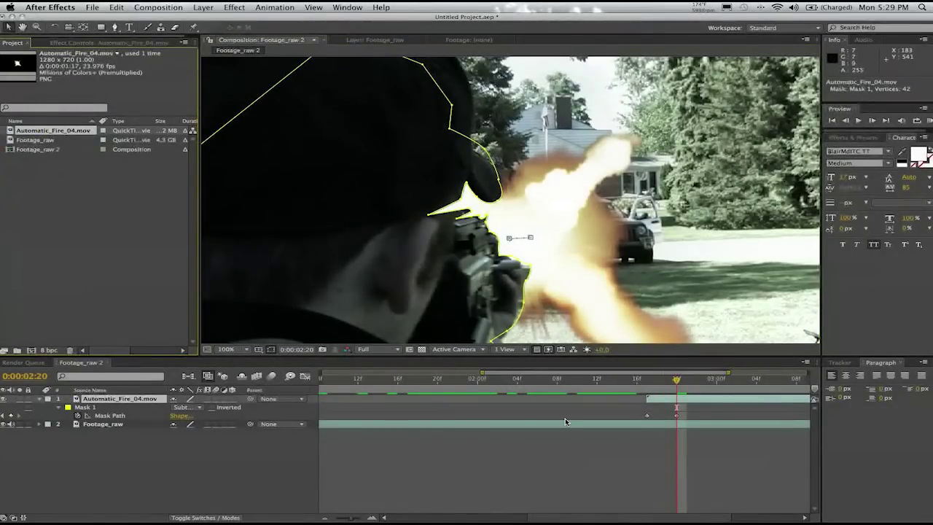
{"action": "left_click", "coordinate": [657, 378]}
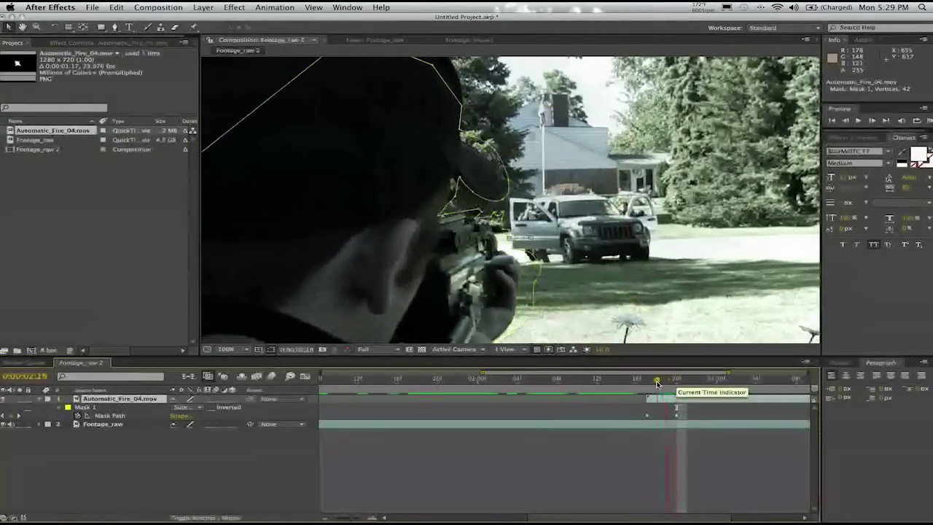
{"action": "left_click_drag", "start_coordinate": [657, 380], "coordinate": [677, 380]}
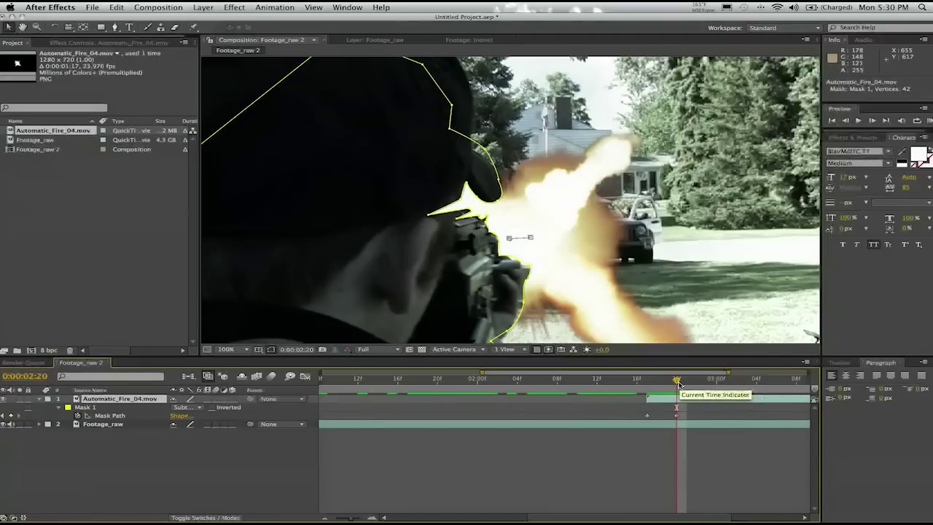
{"action": "mouse_move", "coordinate": [678, 385]}
{"action": "left_mouse_down"}
{"action": "mouse_move", "coordinate": [660, 385]}
{"action": "mouse_move", "coordinate": [677, 387]}
{"action": "left_mouse_up"}
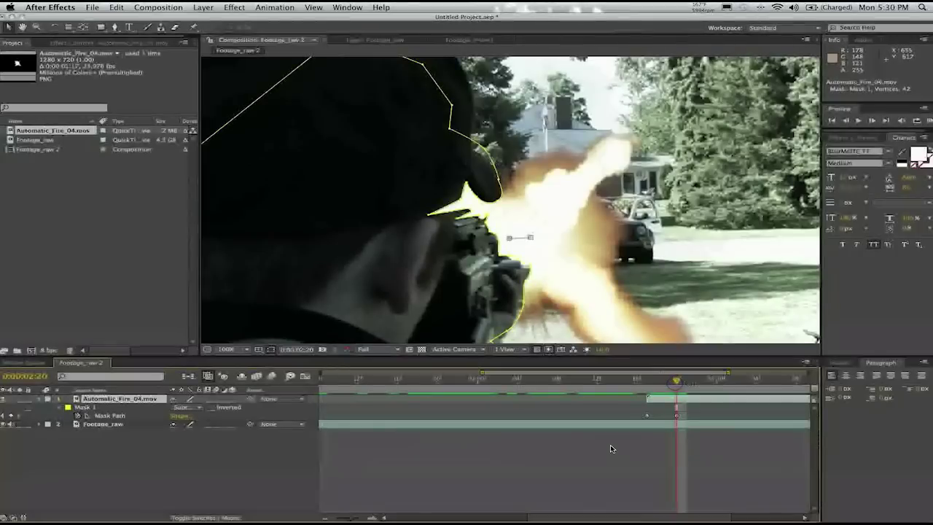